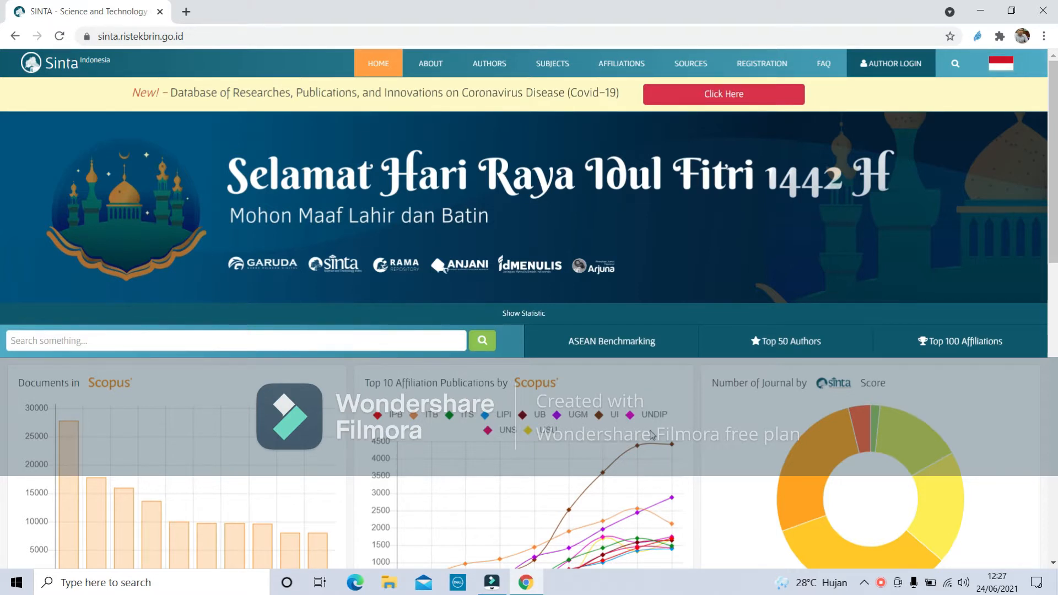
Open SINTA's journals list and filter it to S2-scored journals.
mouse_move(691, 64)
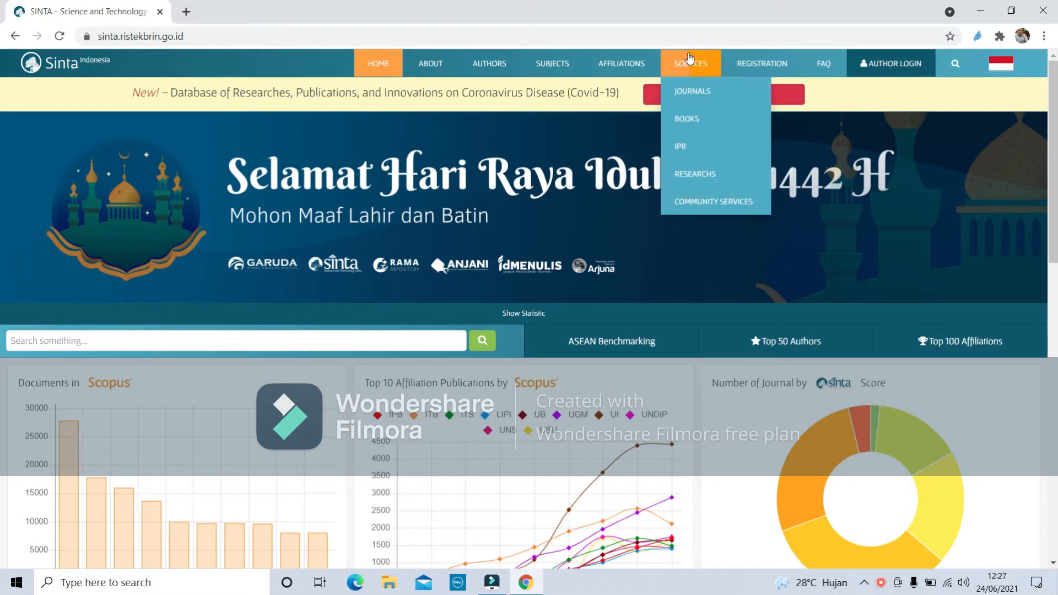
left_click(699, 93)
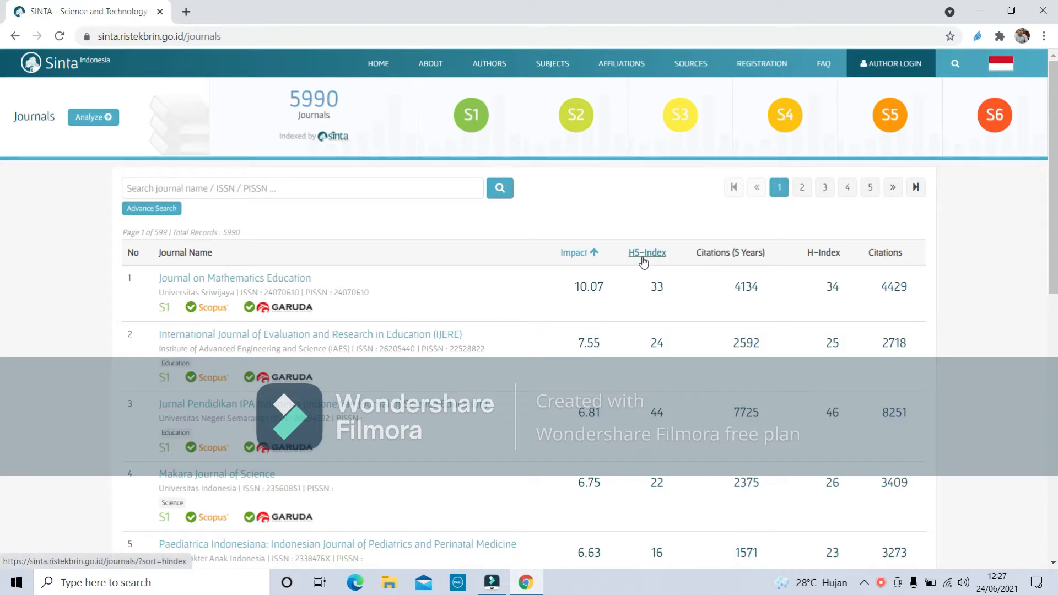
left_click(575, 122)
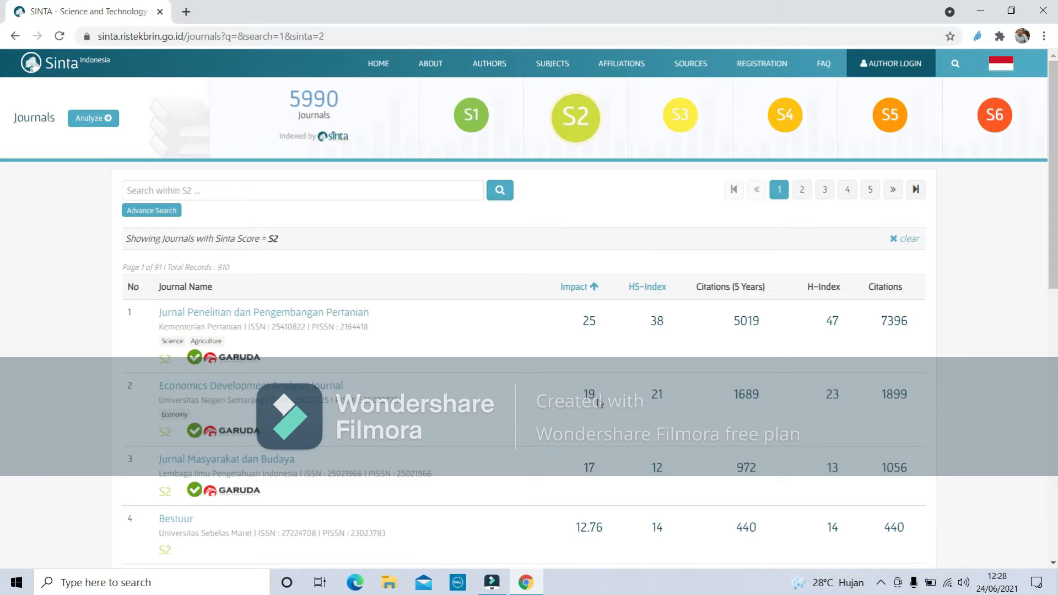
Search S4 journals for 'komputasi' and open the Komputasi journal's SINTA profile.
left_click(788, 127)
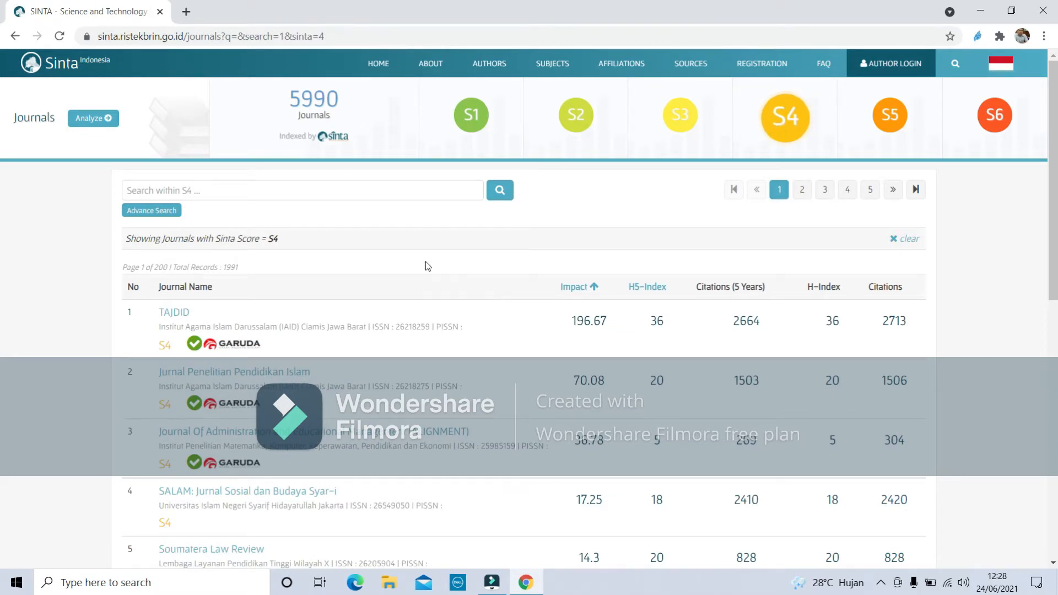
left_click(279, 187)
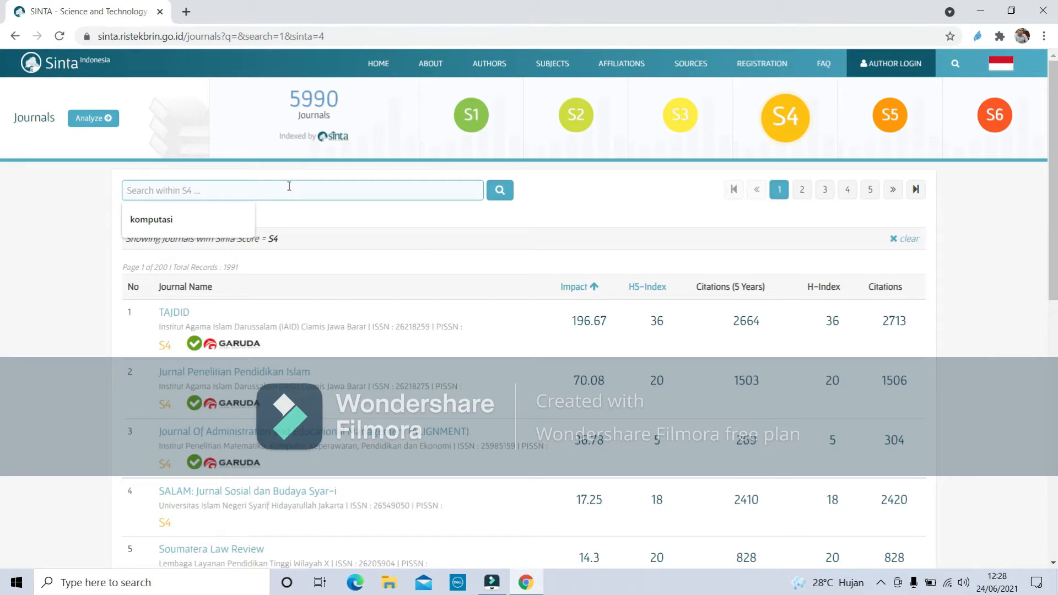
left_click(165, 222)
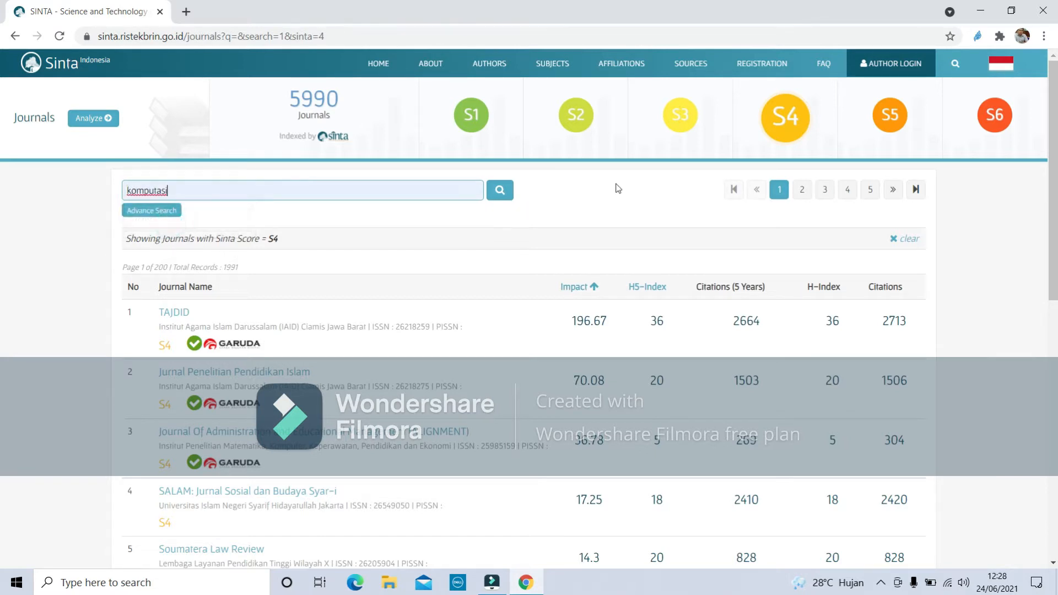
left_click(500, 191)
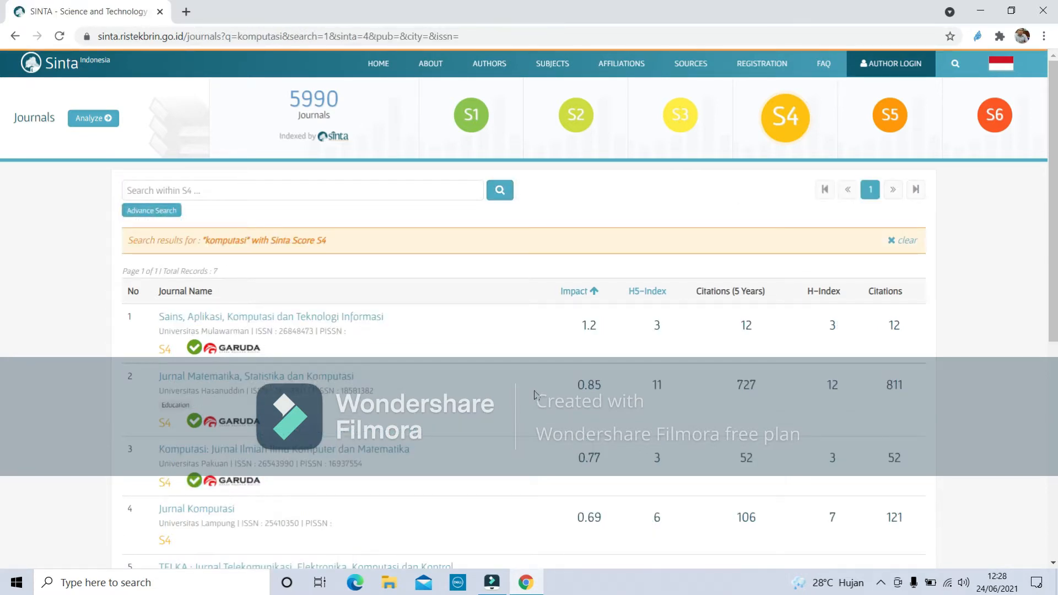
scroll(535, 393, "down", 2)
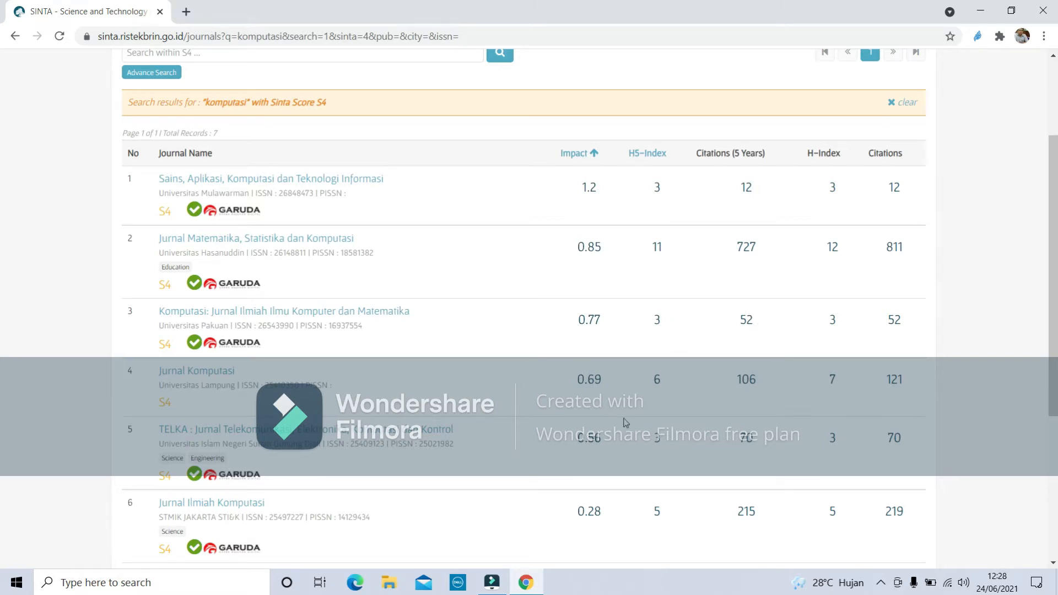
scroll(617, 385, "down", 5)
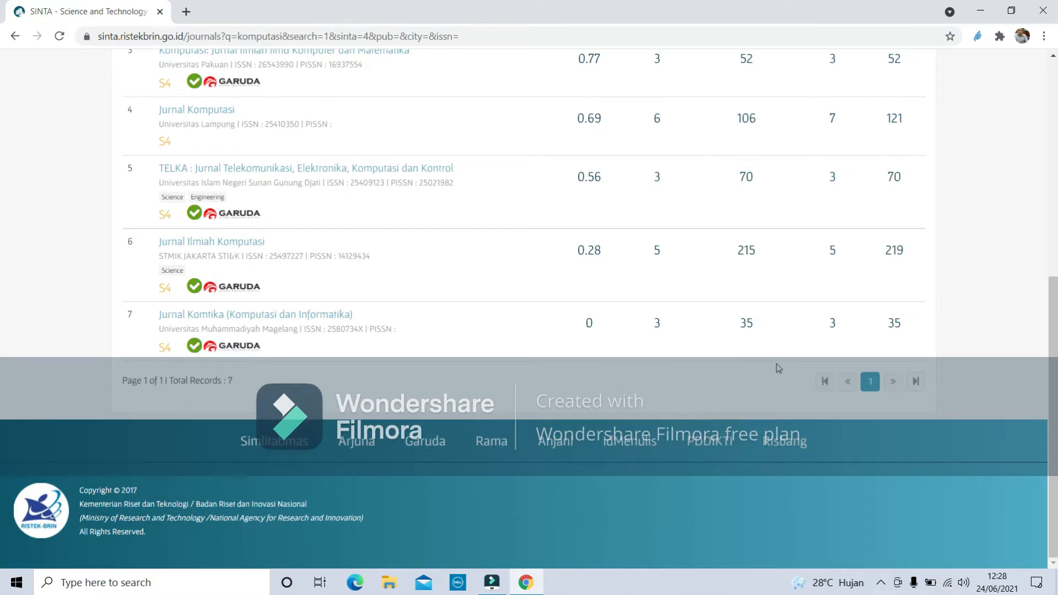
scroll(774, 366, "up", 5)
scroll(653, 352, "up", 2)
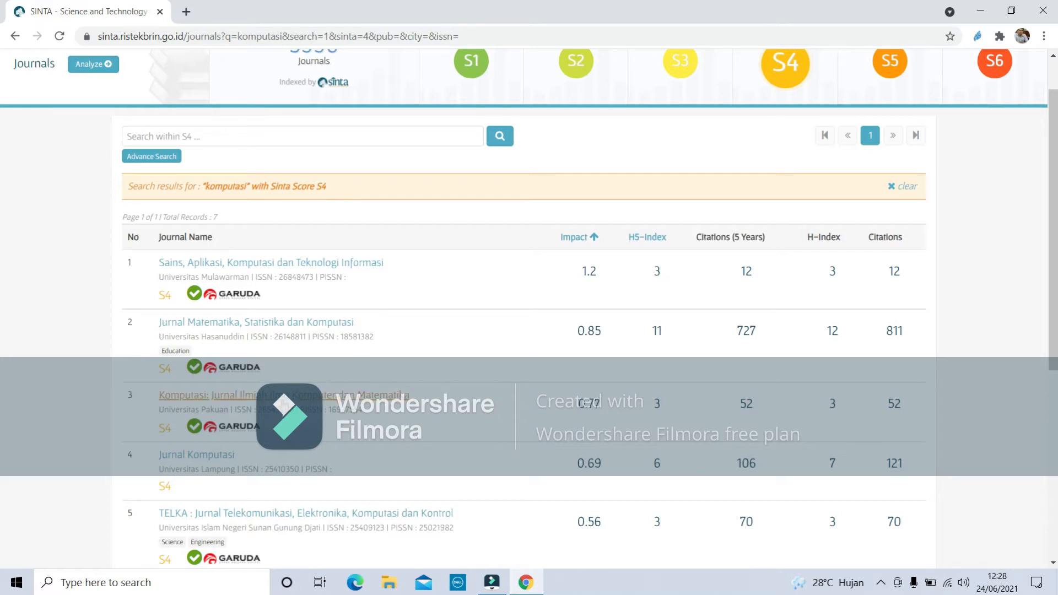
left_click(280, 395)
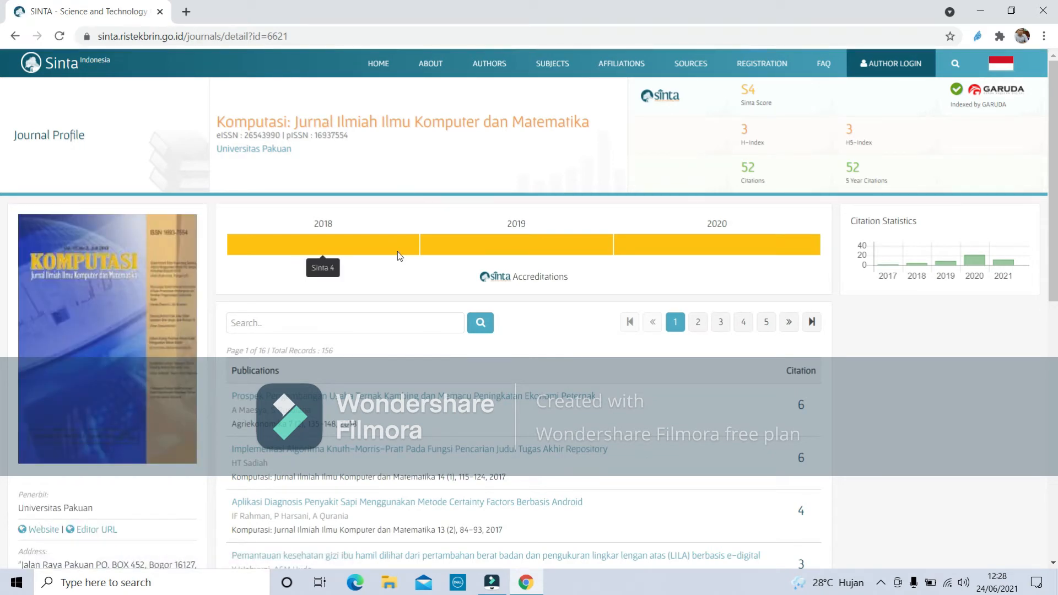
Go from the Komputasi SINTA profile to the journal's own website.
scroll(408, 283, "down", 2)
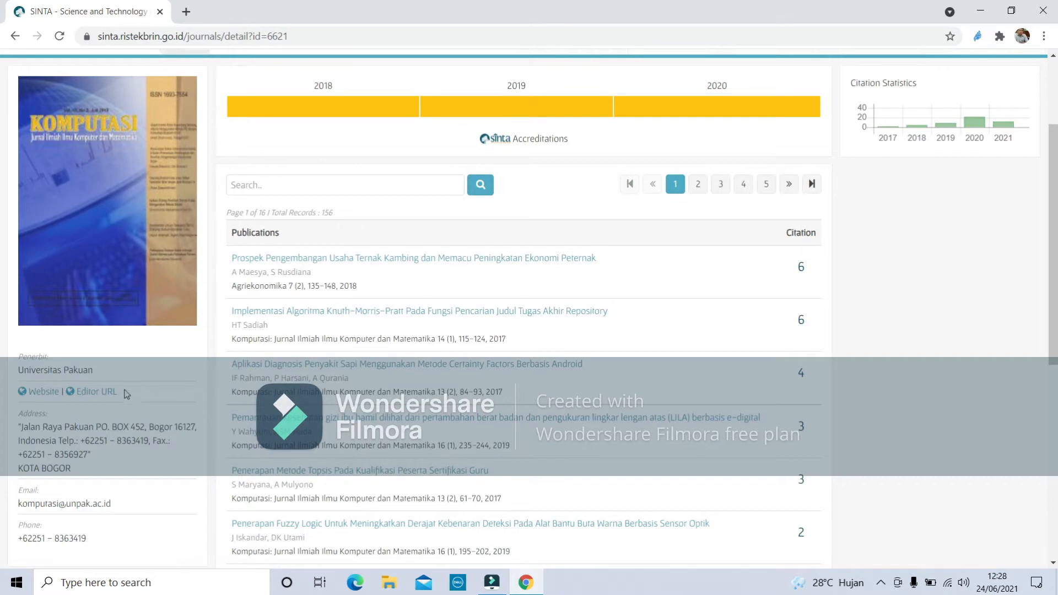
left_click(29, 395)
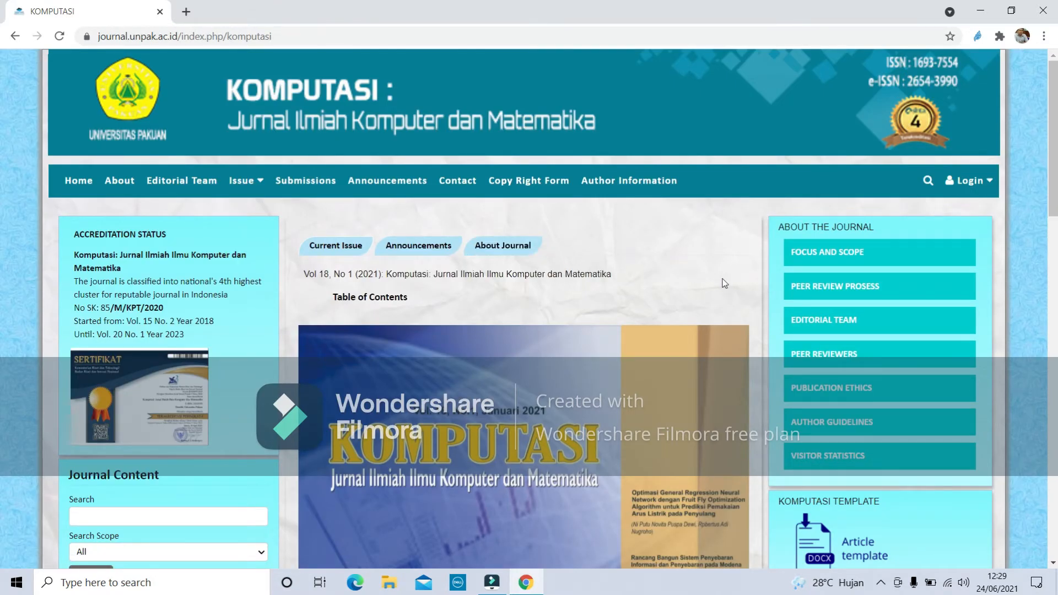
Open the KOMPUTASI site's Register page from the Login dropdown.
scroll(724, 283, "down", 3)
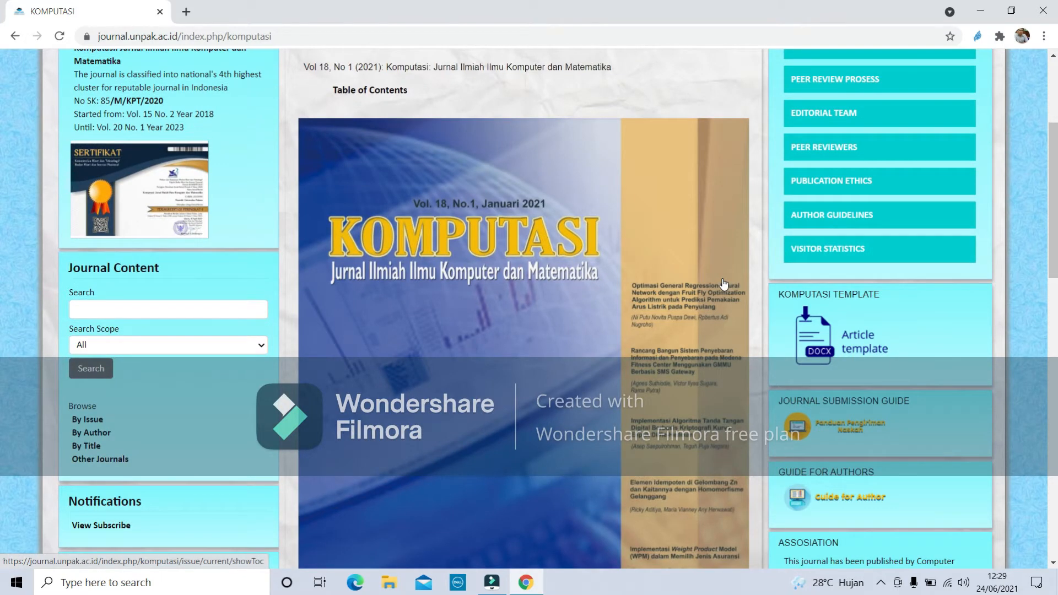
scroll(723, 283, "down", 3)
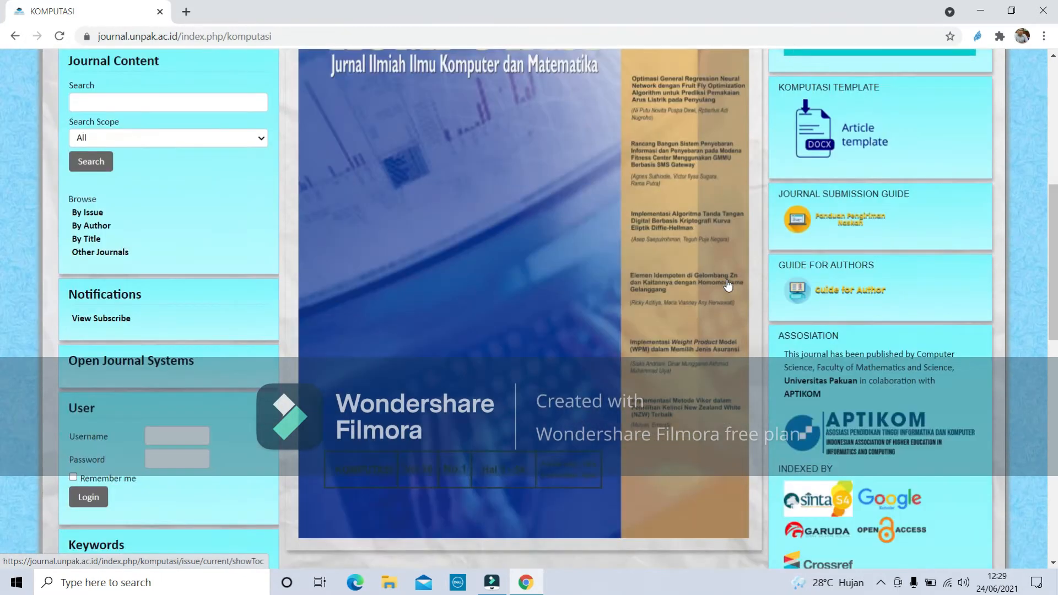
scroll(726, 284, "up", 4)
scroll(728, 285, "up", 2)
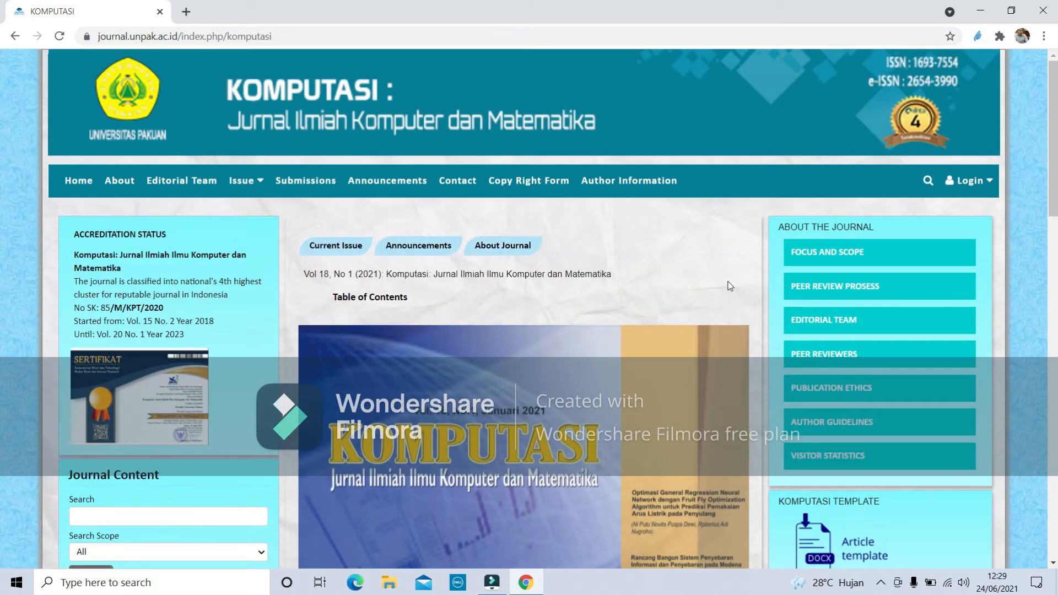
left_click(983, 184)
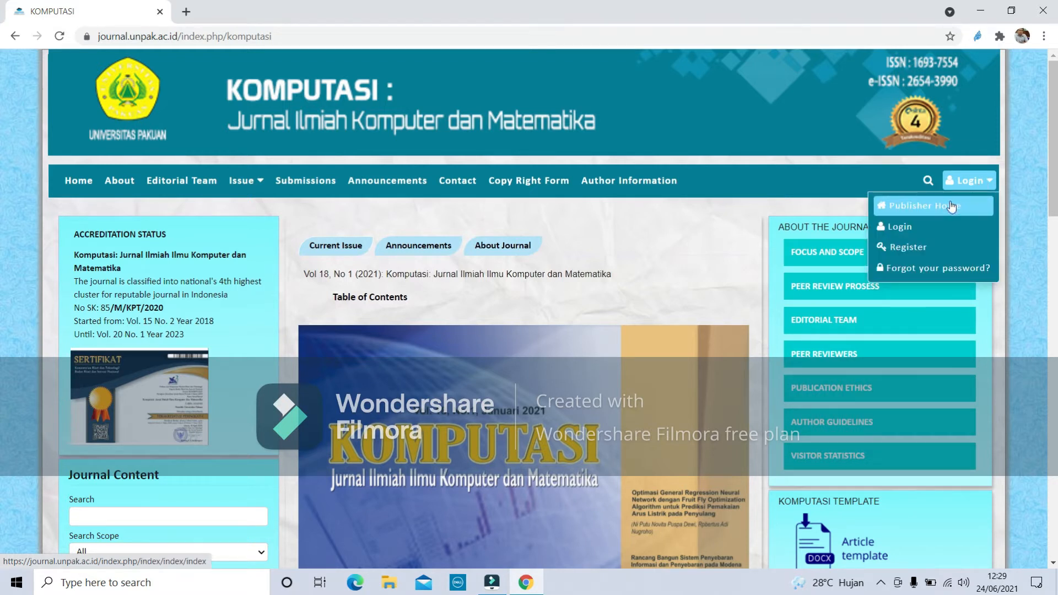
left_click(915, 248)
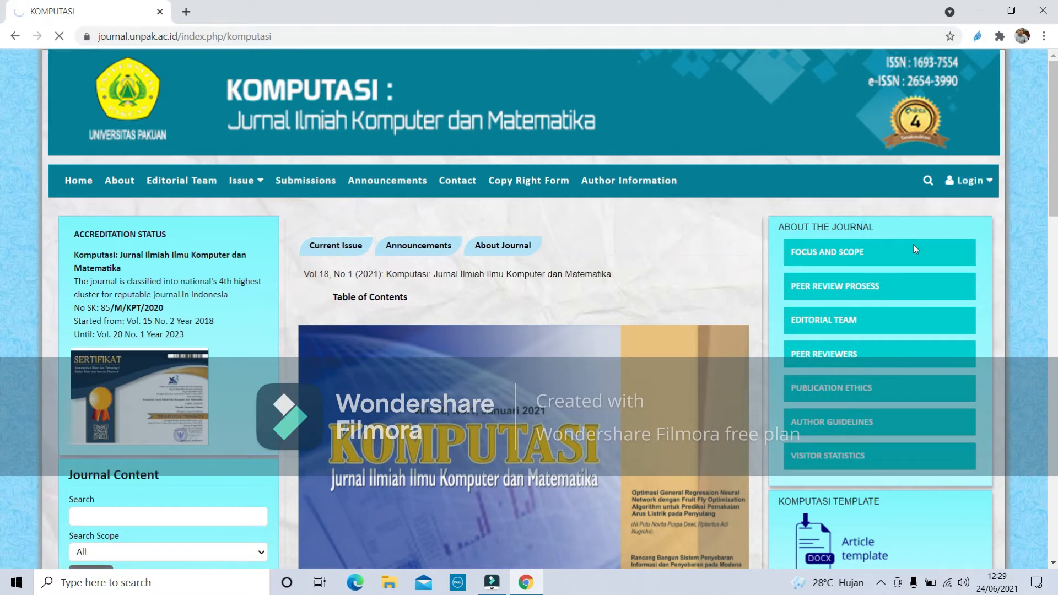
Enter a username, then the account password and its confirmation.
left_click(421, 292)
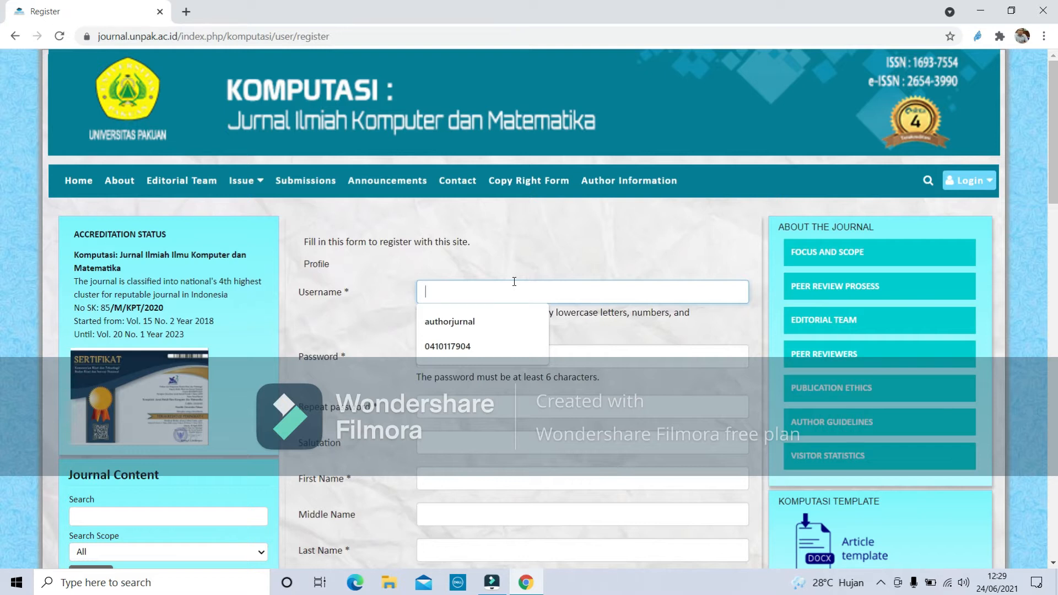
type("us")
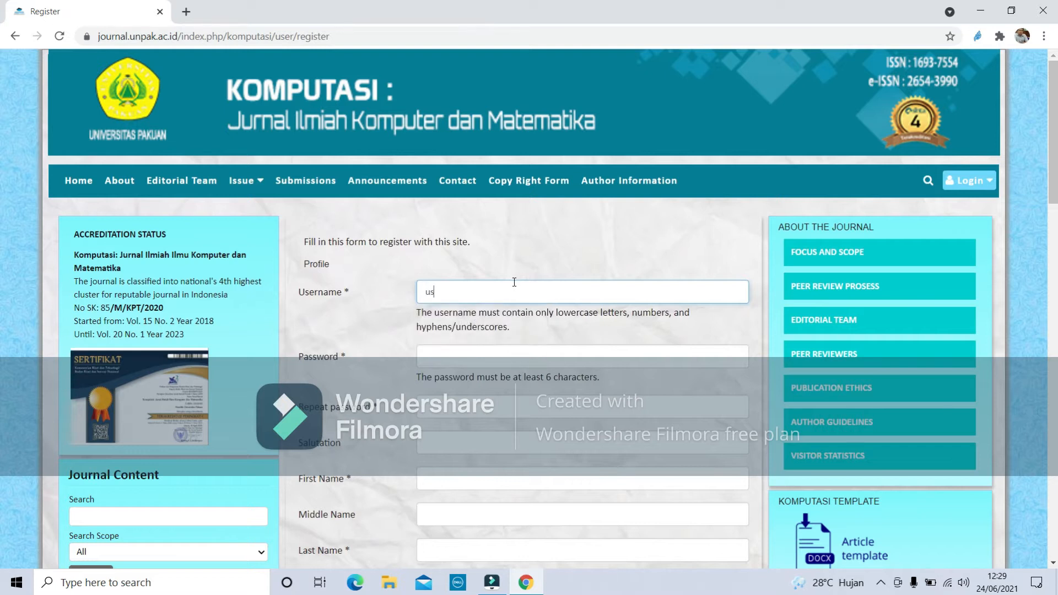
type("ernameauthor")
left_click(477, 358)
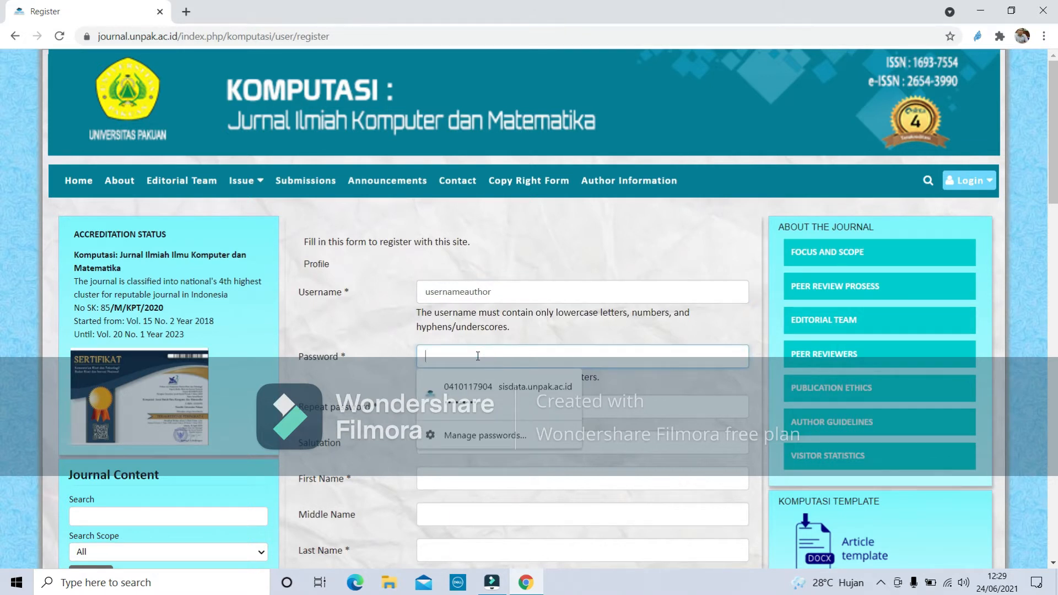
type("********")
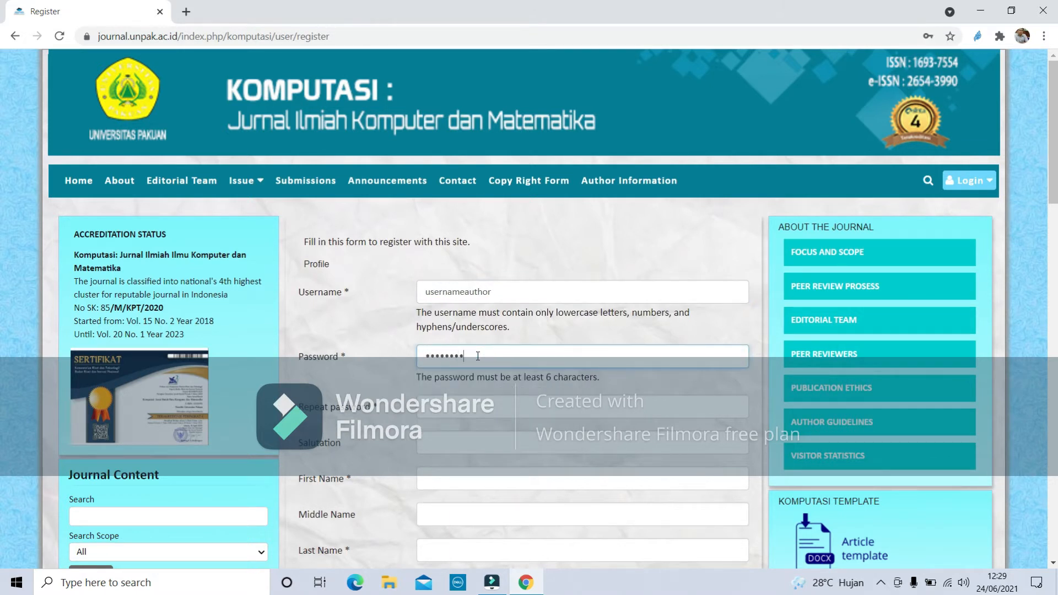
type("*")
key("Tab")
type("*")
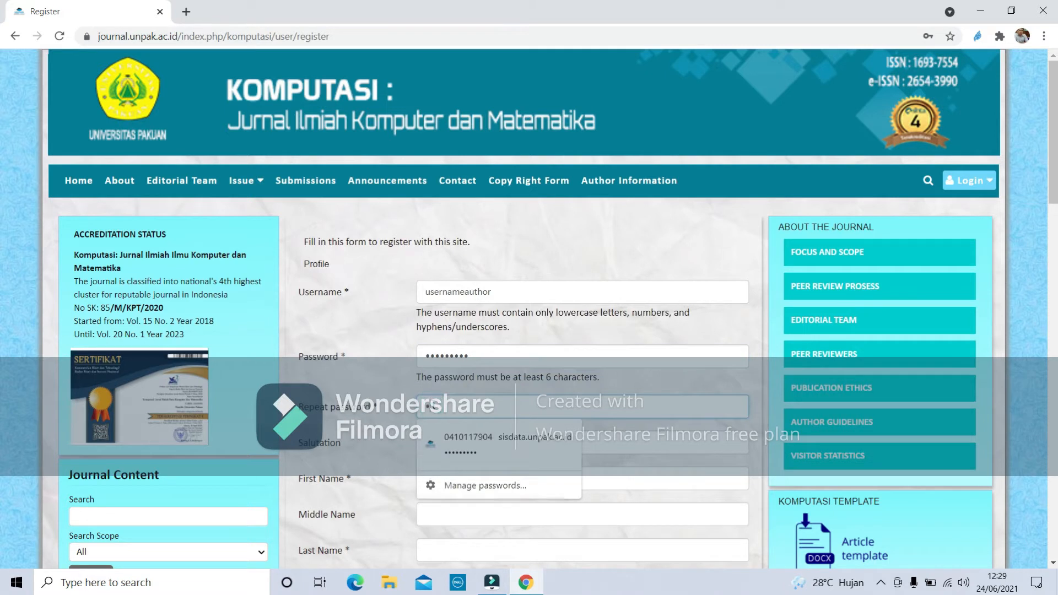
type("******")
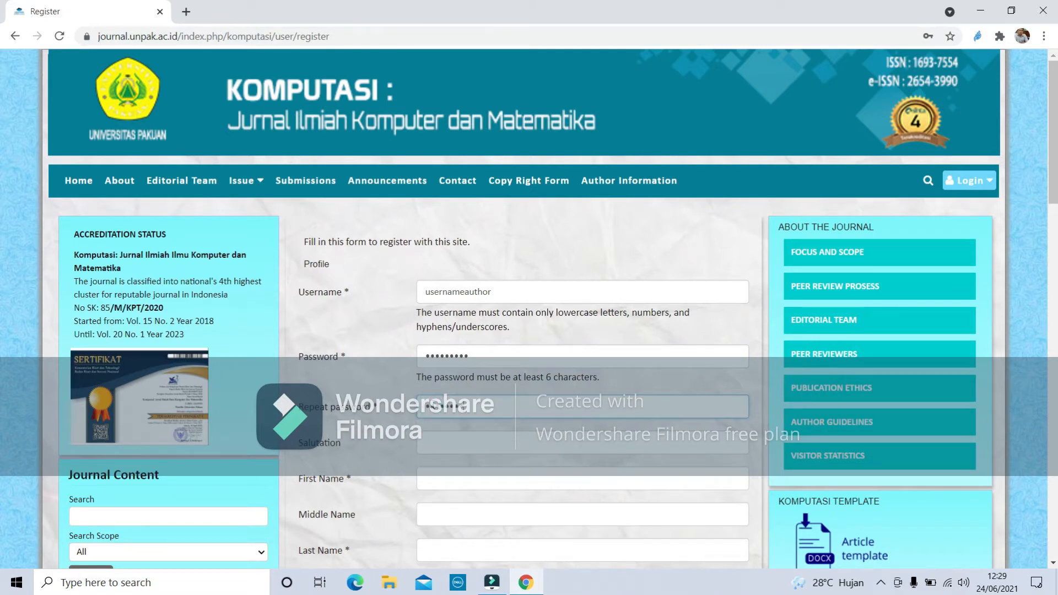
Fill in the user's first and last name, fixing a typo in the surname.
left_click(466, 442)
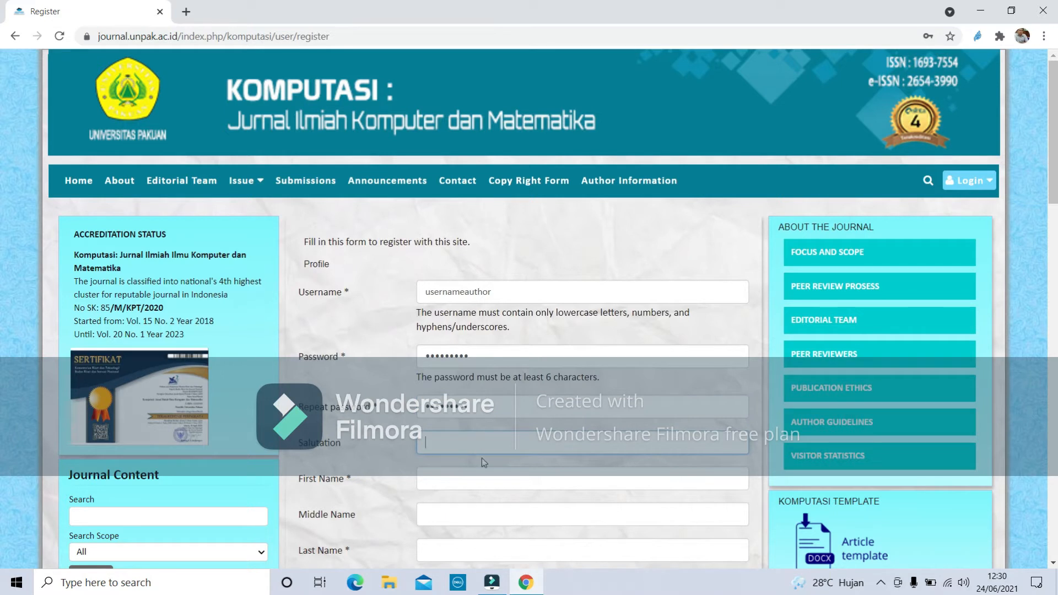
left_click(477, 484)
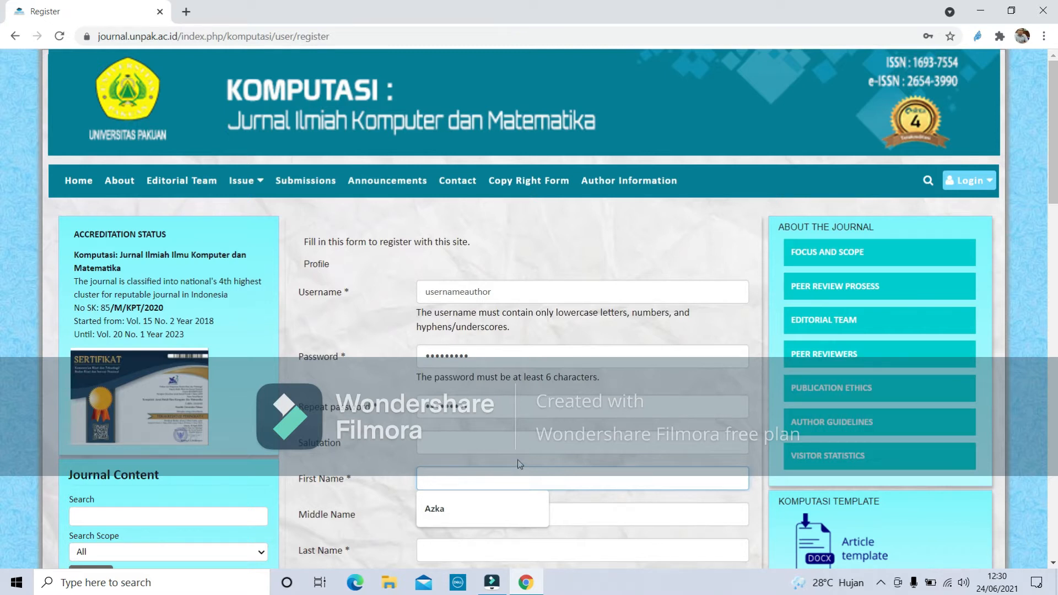
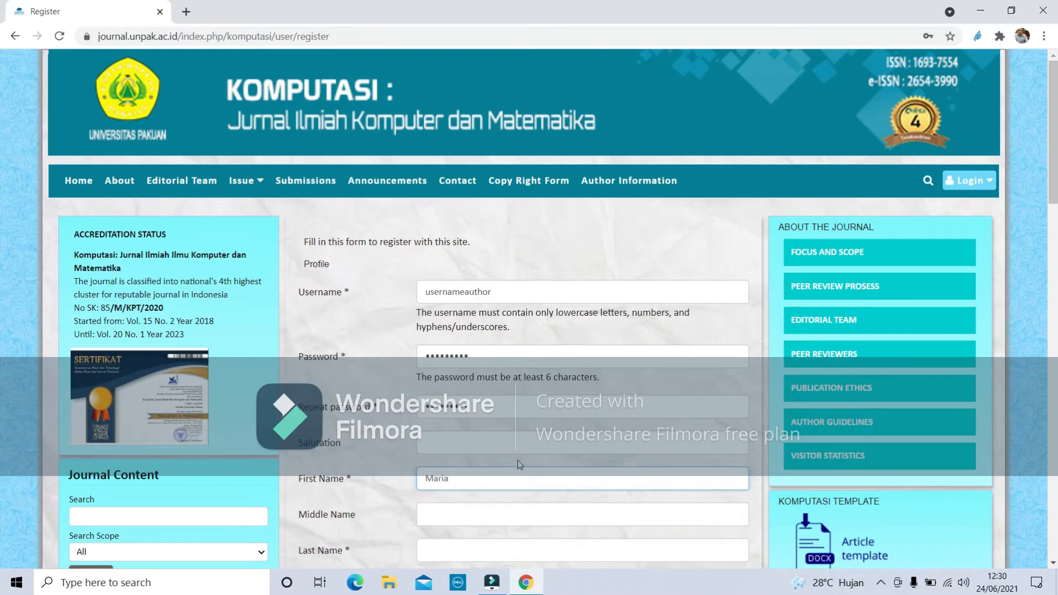
left_click(471, 550)
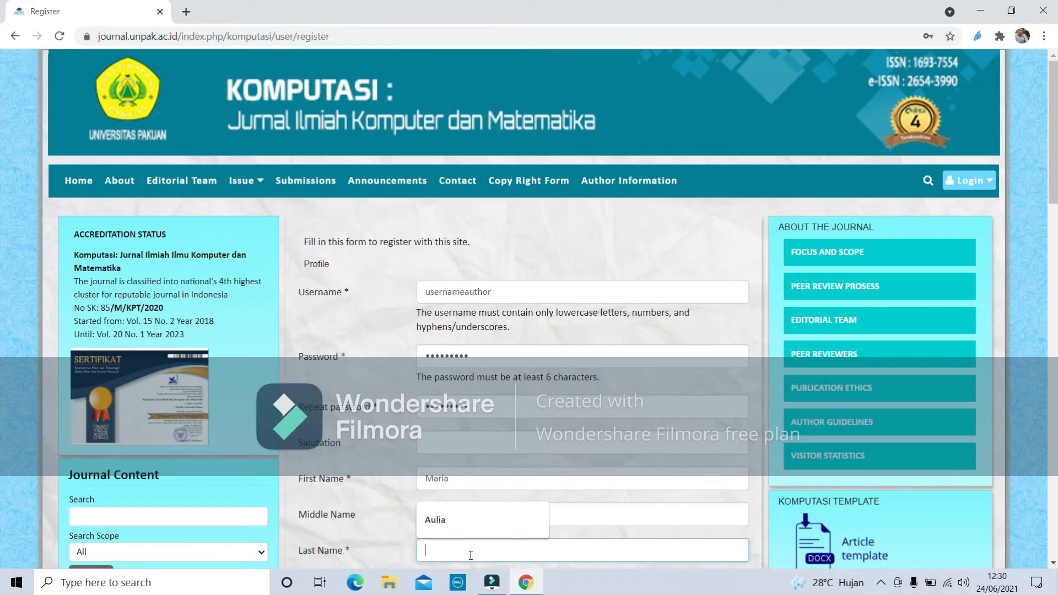
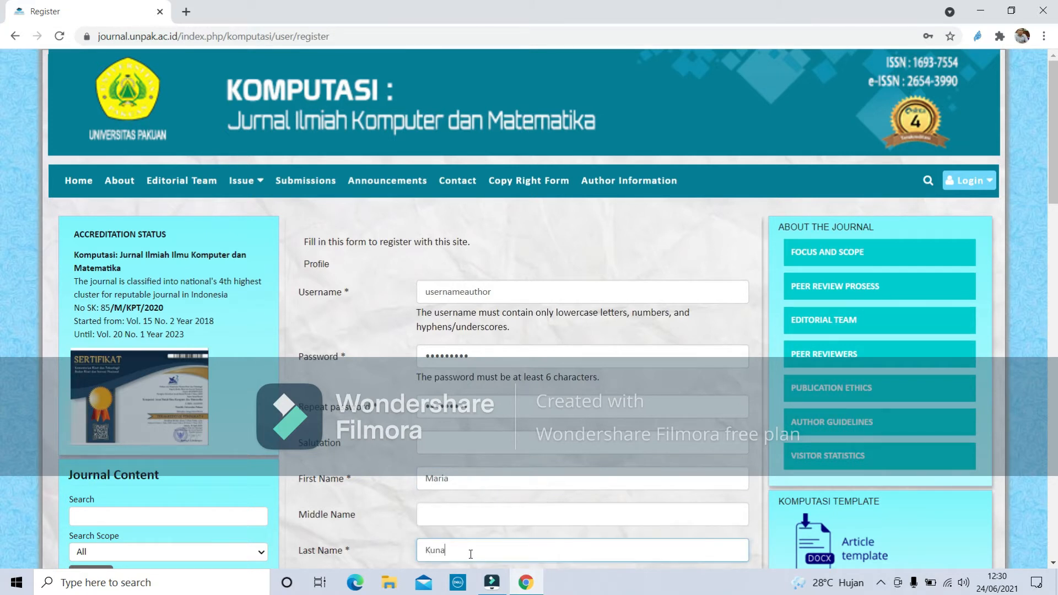
Enter initials MK and affiliation 'Program Studi Ilmu Komputer, FMIPA Universitas'.
scroll(673, 512, "down", 2)
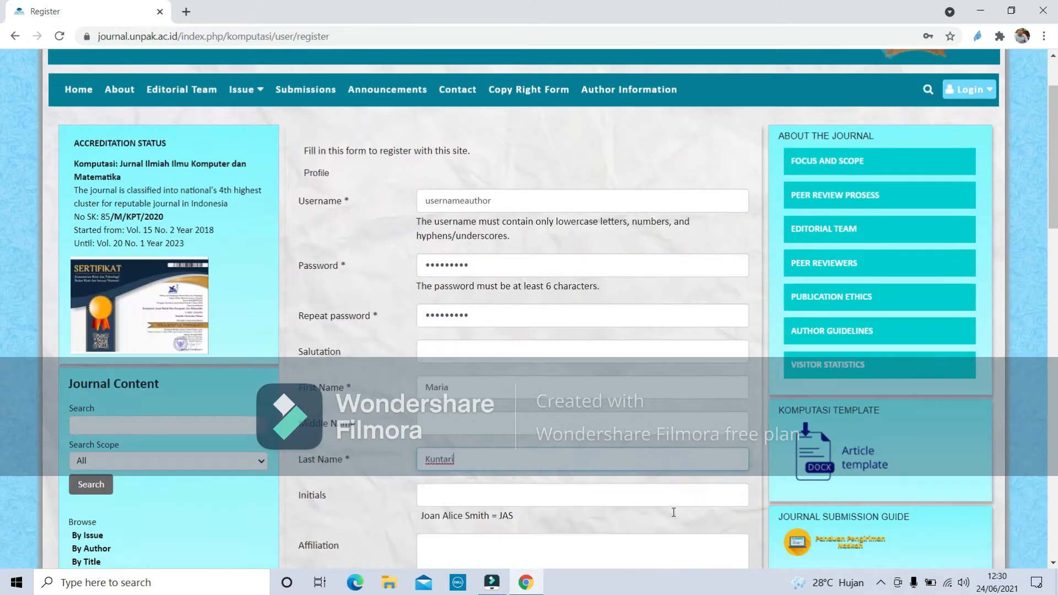
scroll(673, 513, "down", 2)
left_click(467, 382)
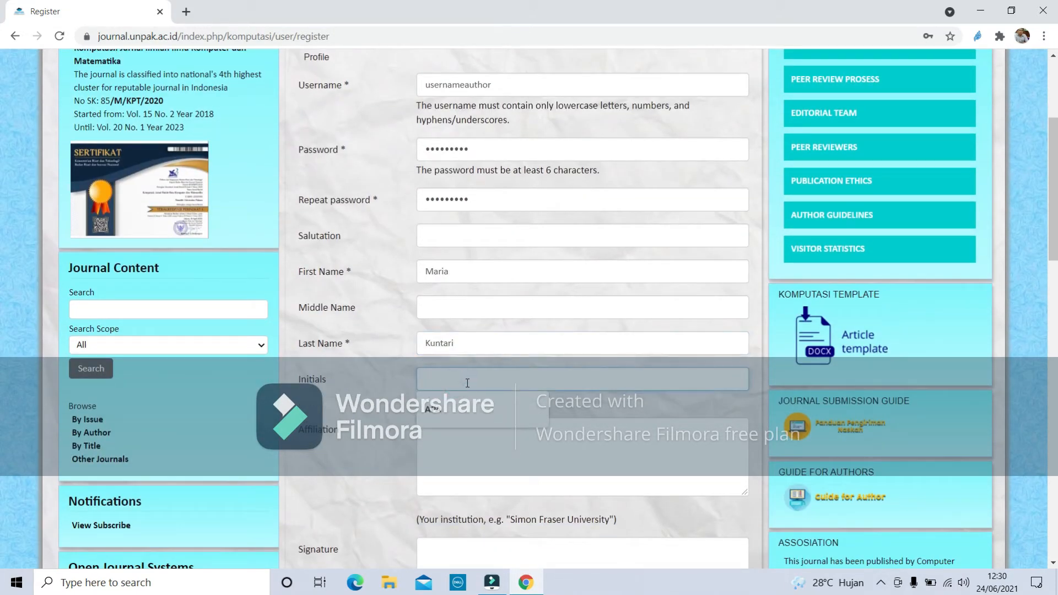
type("MK")
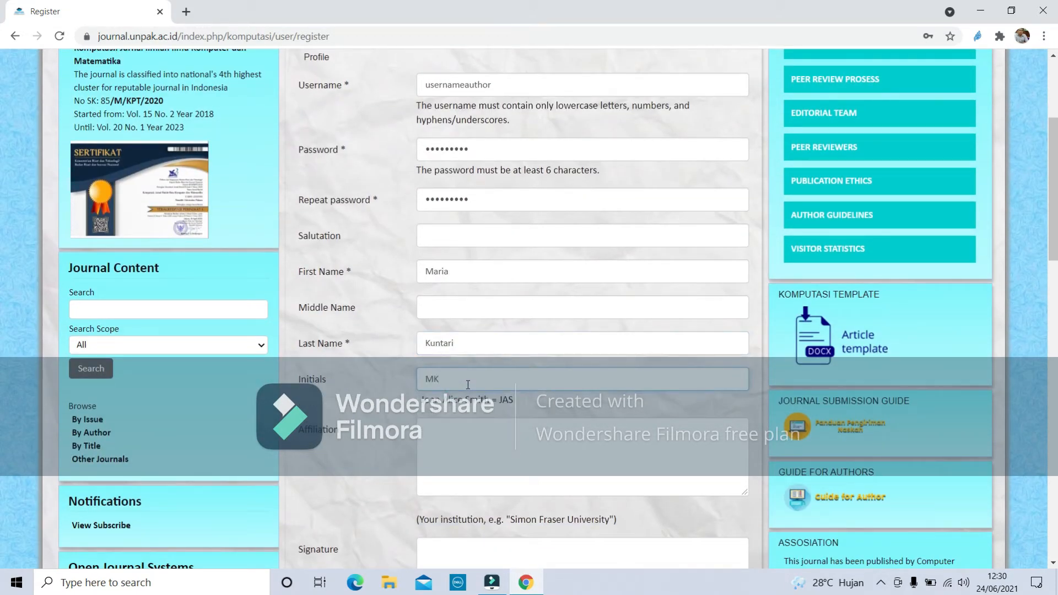
left_click(471, 444)
type("Pro")
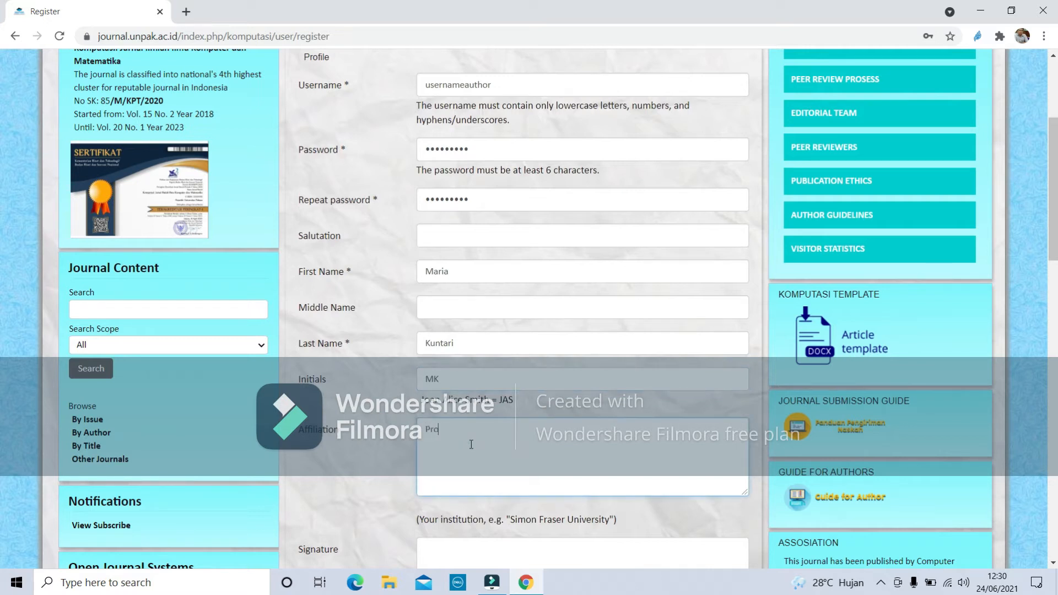
type("gram Studi Ilmu Komputer, FMIPA ")
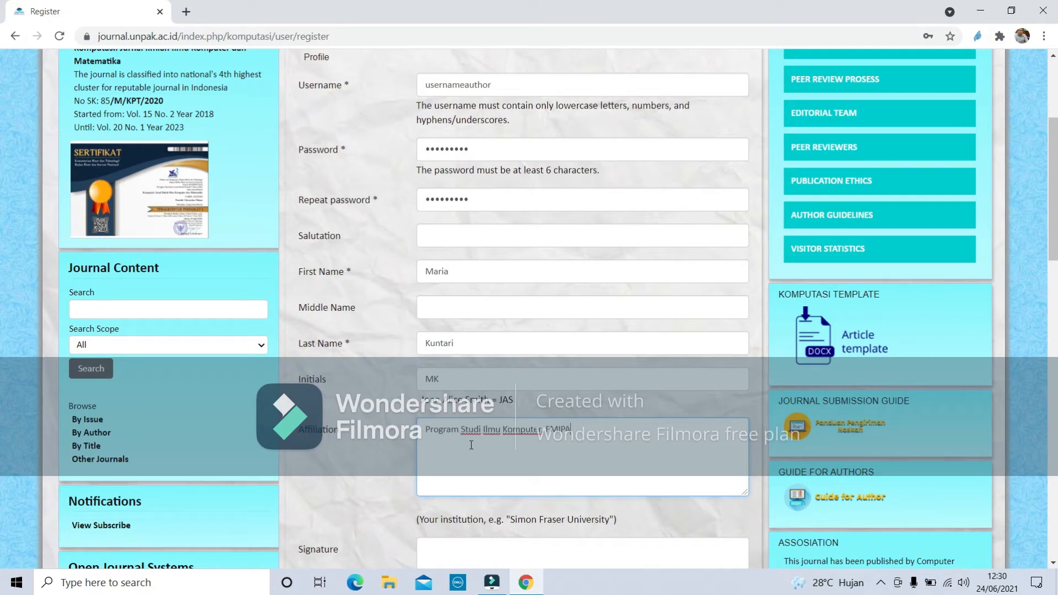
type("Universitas")
Enter the user's e-mail address in both Email and Confirm Email fields.
scroll(419, 416, "up", 4)
scroll(558, 456, "down", 5)
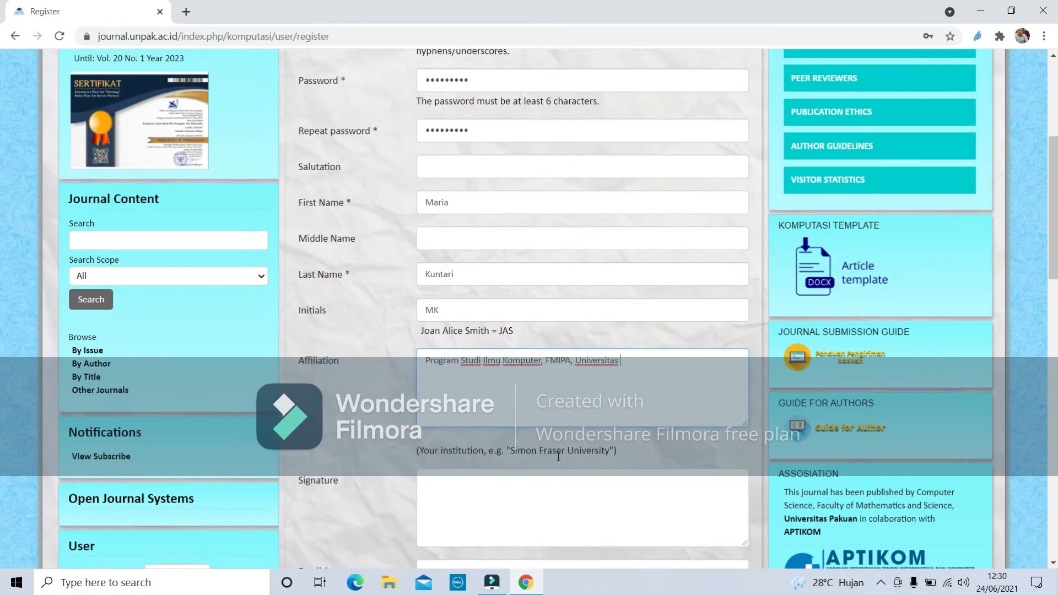
scroll(559, 456, "down", 2)
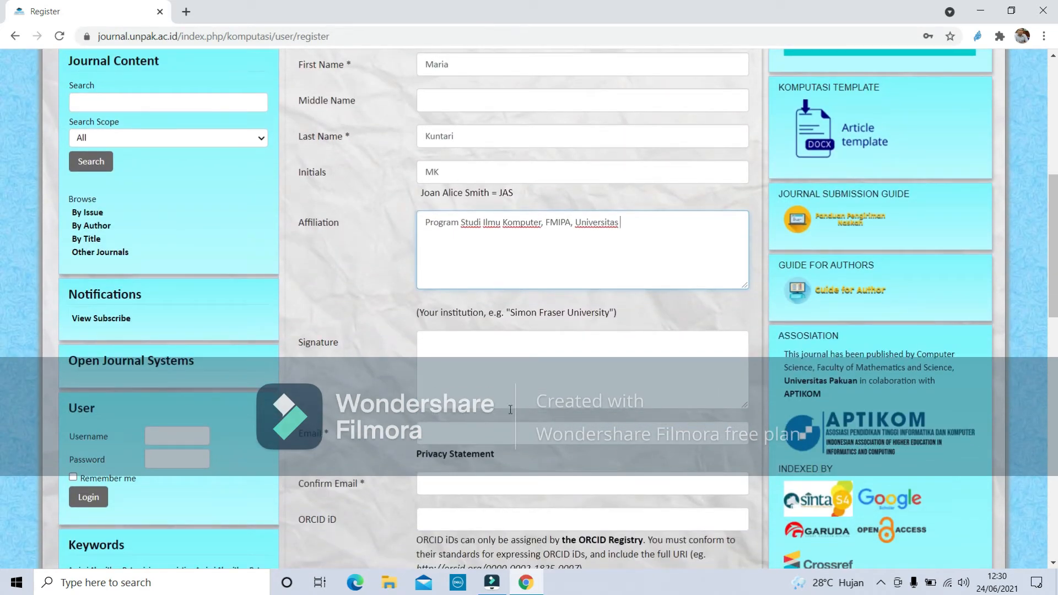
left_click(490, 437)
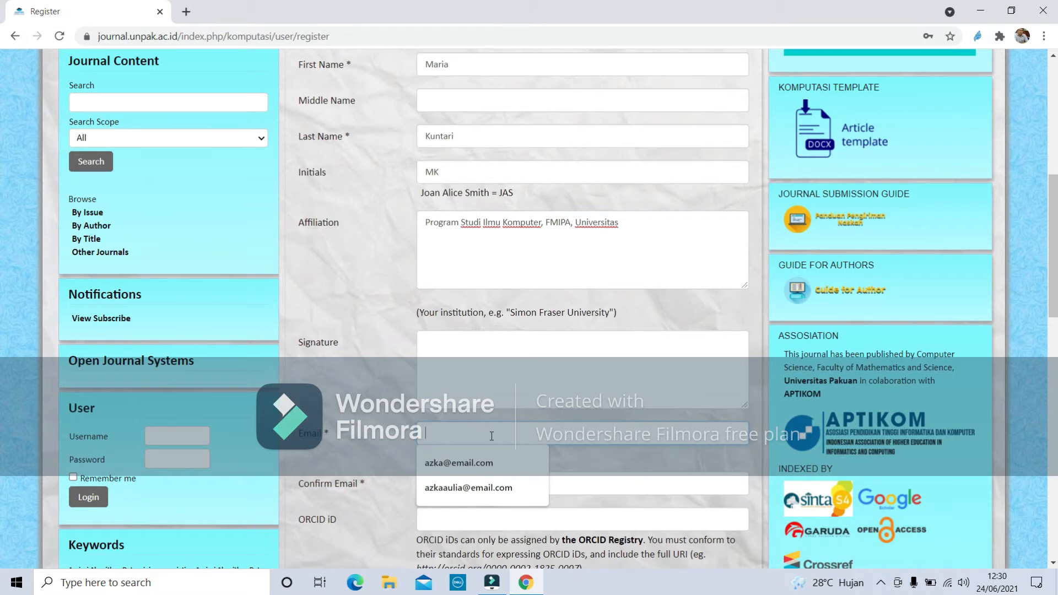
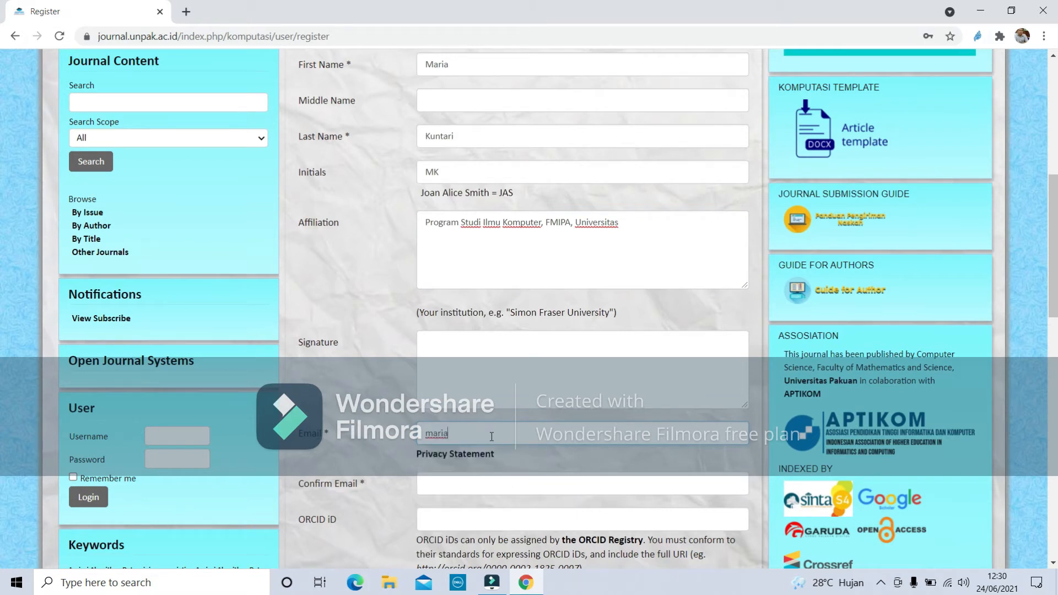
left_click(463, 482)
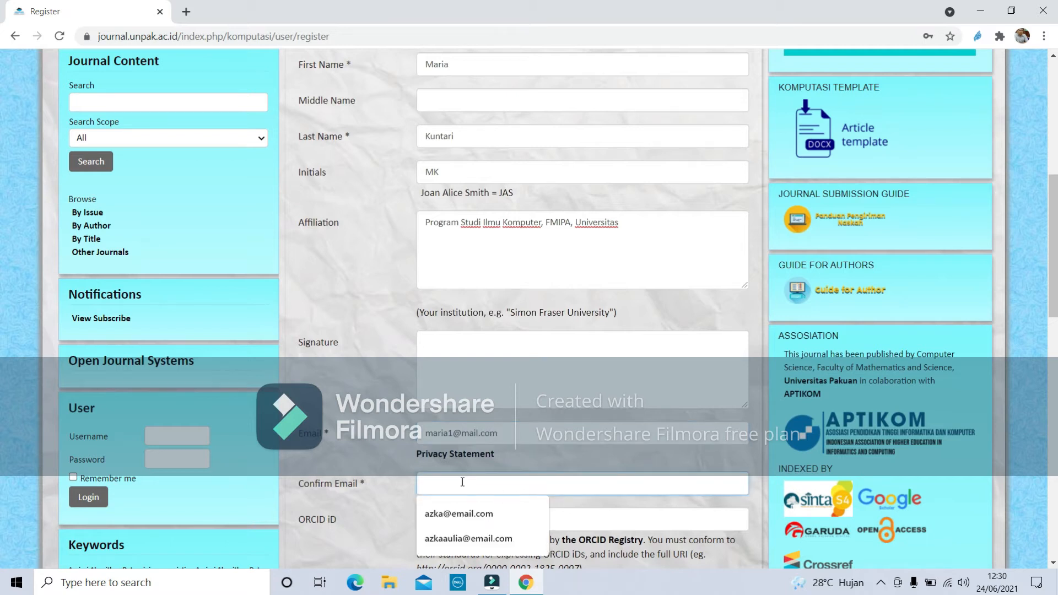
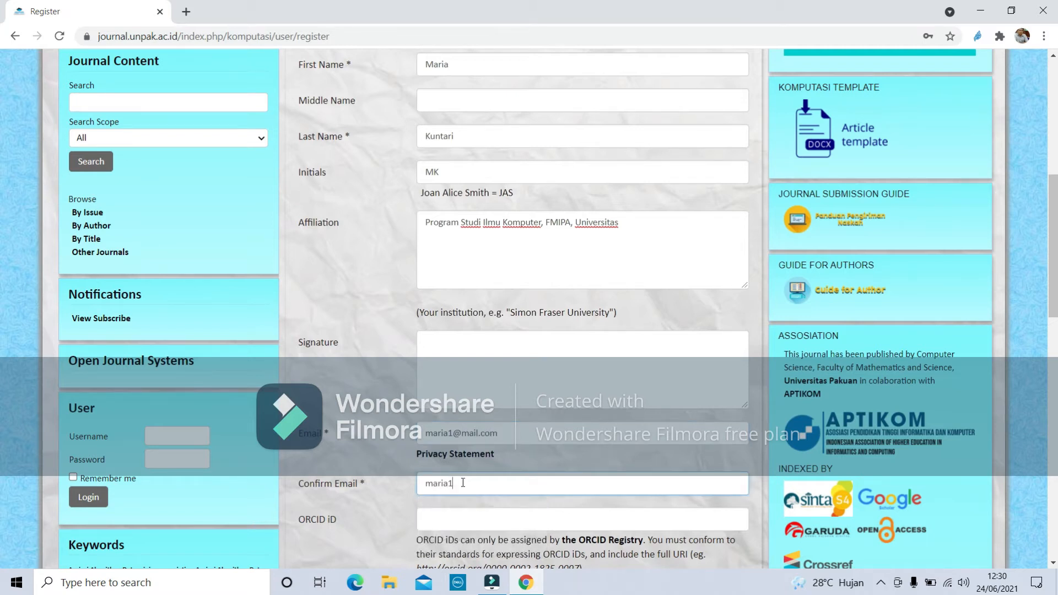
scroll(499, 515, "up", 1)
scroll(502, 526, "down", 3)
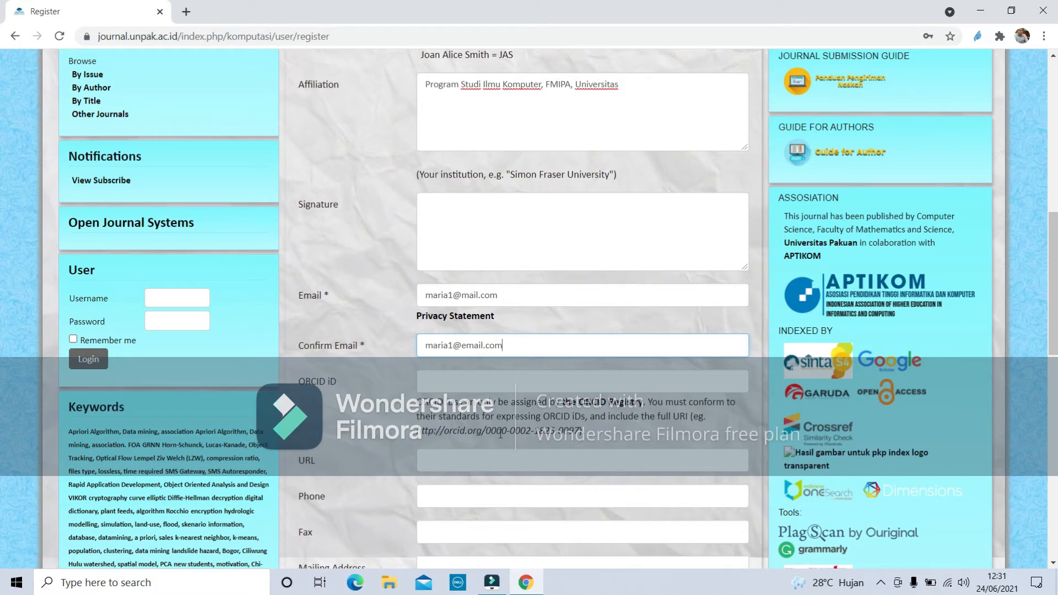
Enter the user's phone number and a Bogor mailing address.
left_click(528, 373)
left_click(529, 459)
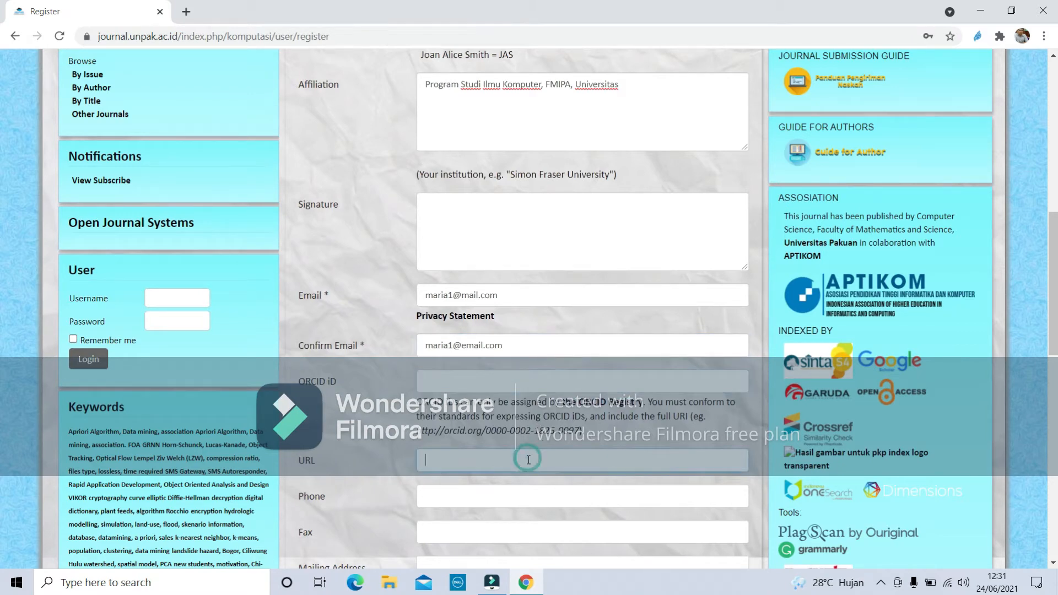
scroll(538, 447, "up", 1)
scroll(539, 446, "up", 3)
scroll(539, 446, "down", 5)
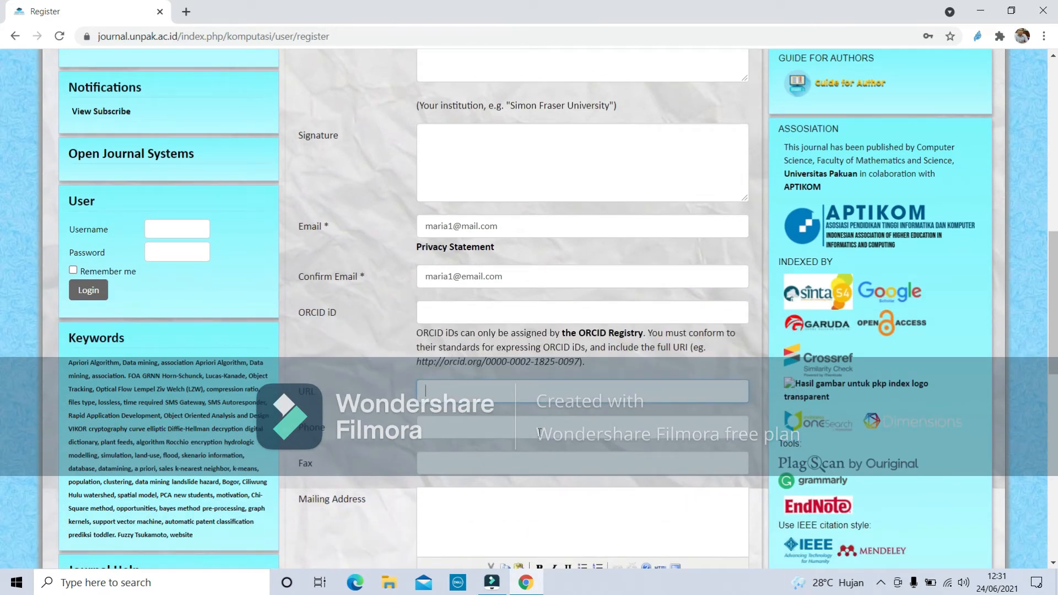
left_click(503, 423)
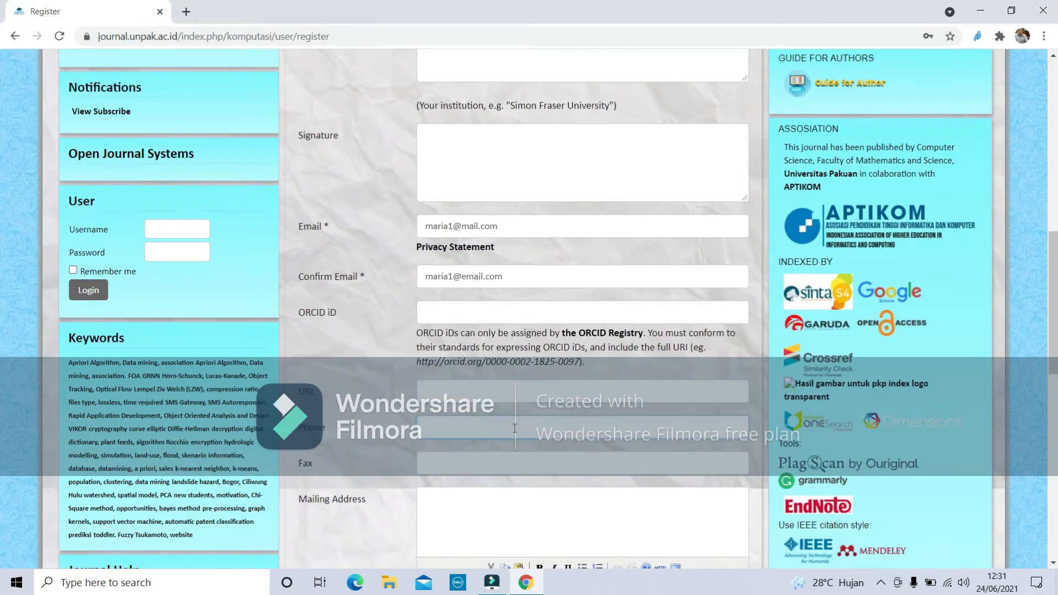
left_click(524, 512)
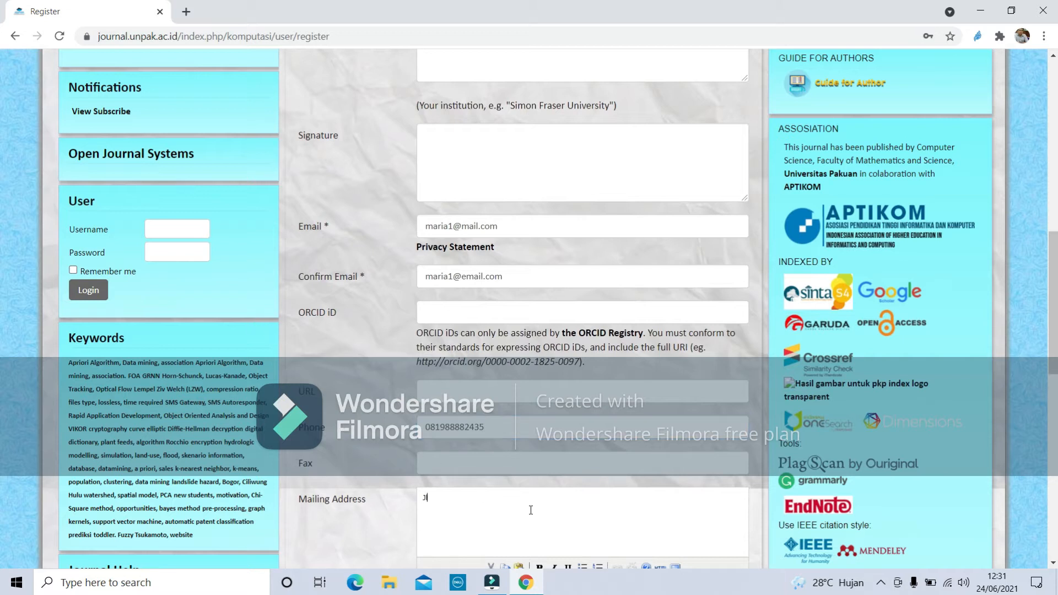
scroll(582, 491, "down", 3)
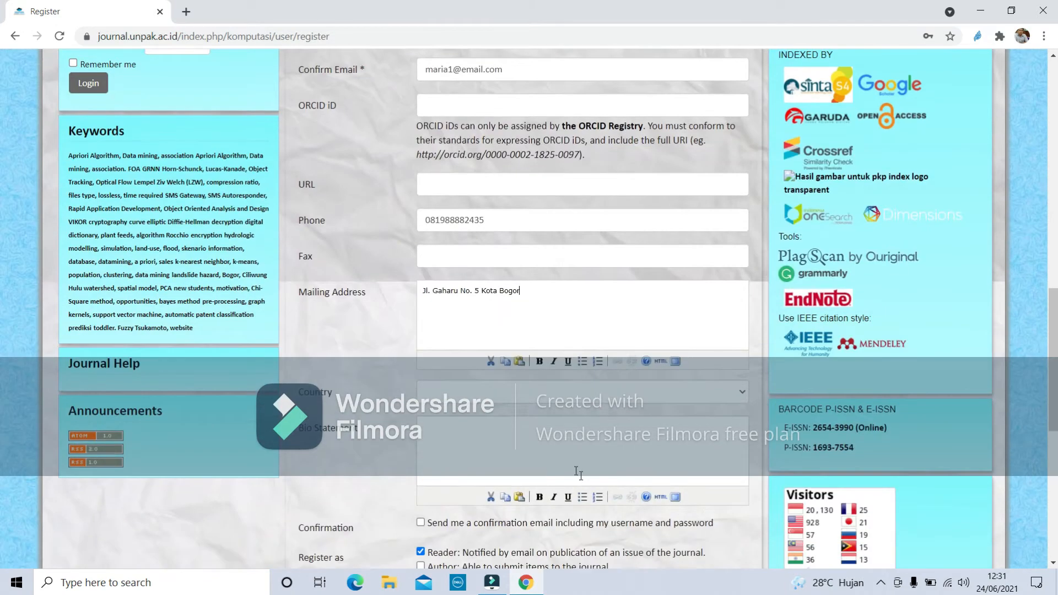
Select Indonesia from the Country dropdown.
left_click(519, 389)
scroll(478, 341, "down", 15)
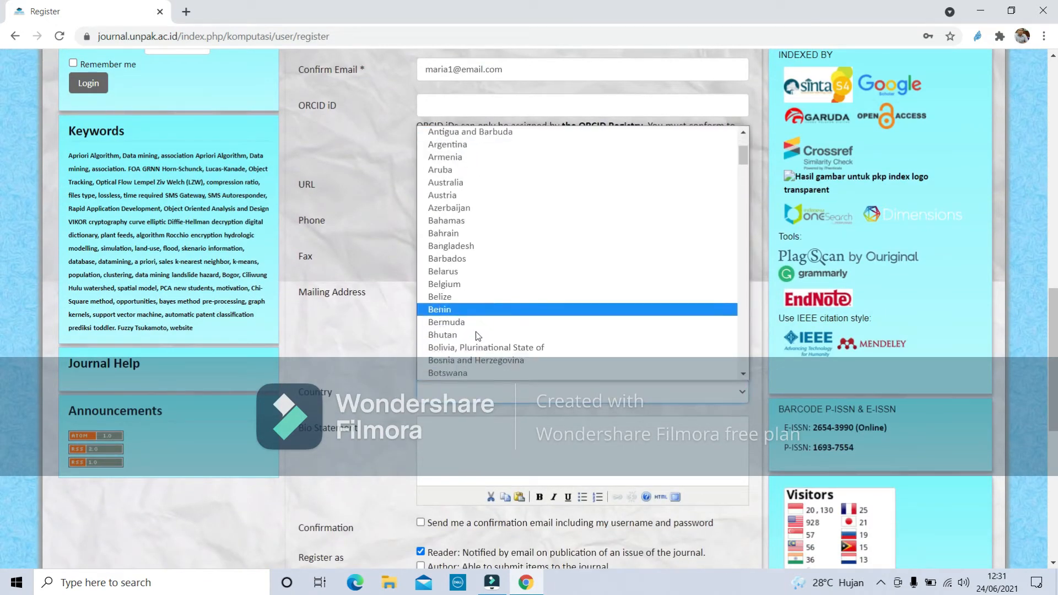
scroll(473, 333, "down", 10)
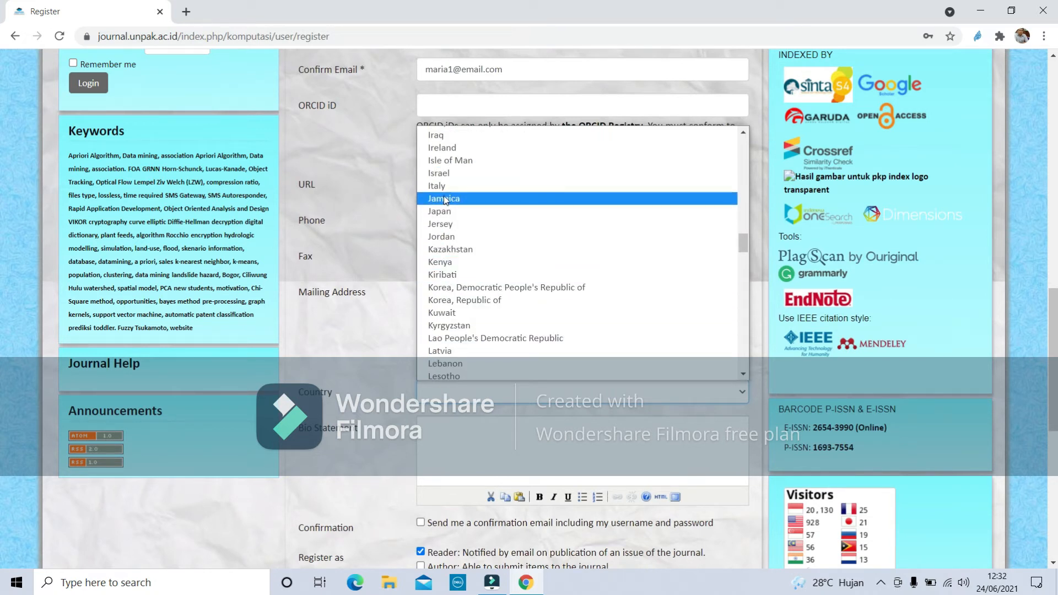
scroll(462, 220, "up", 5)
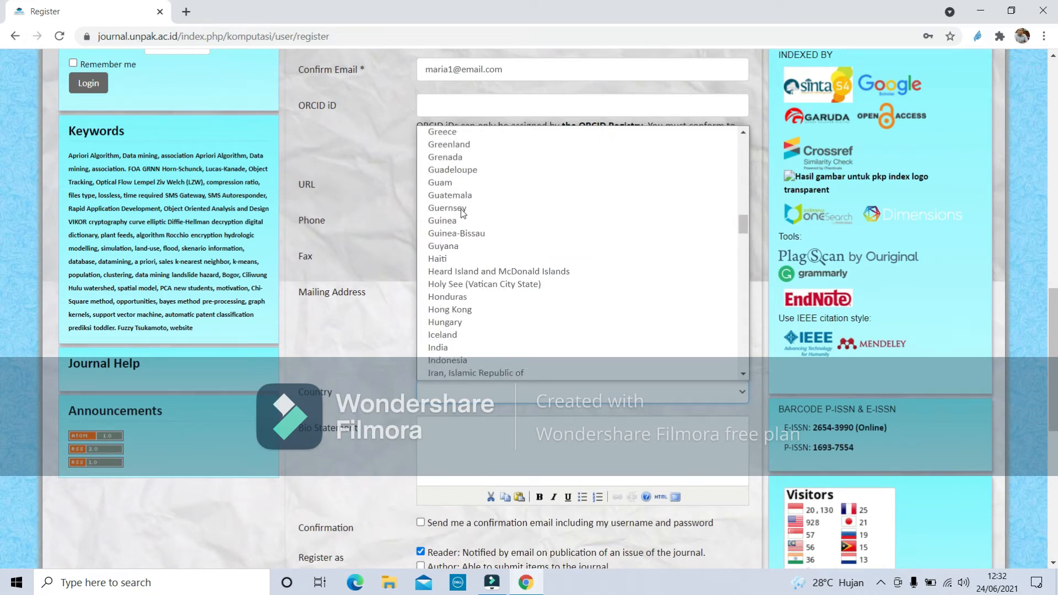
scroll(471, 335, "down", 3)
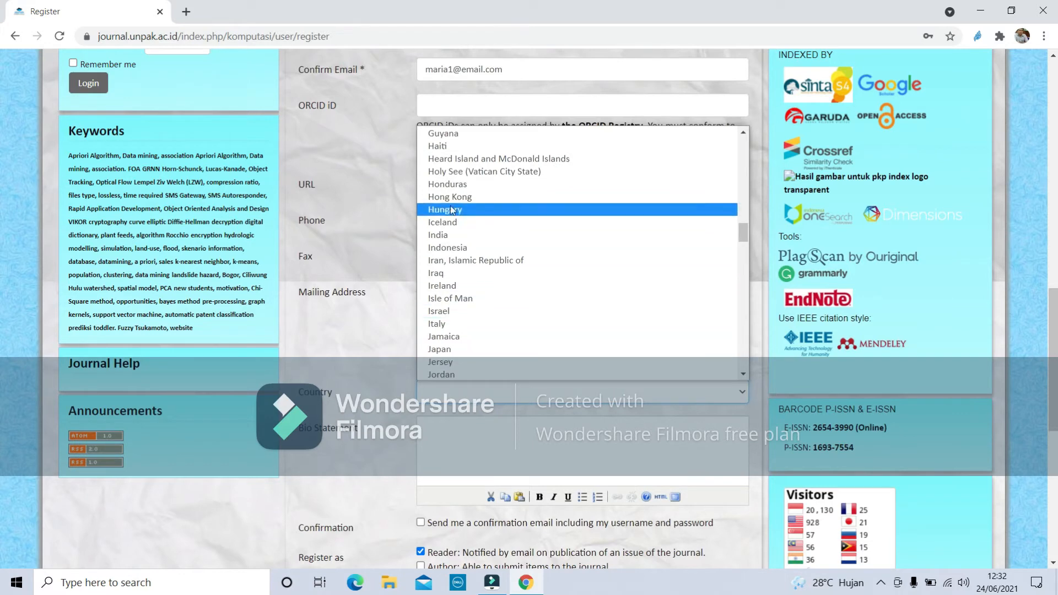
left_click(451, 248)
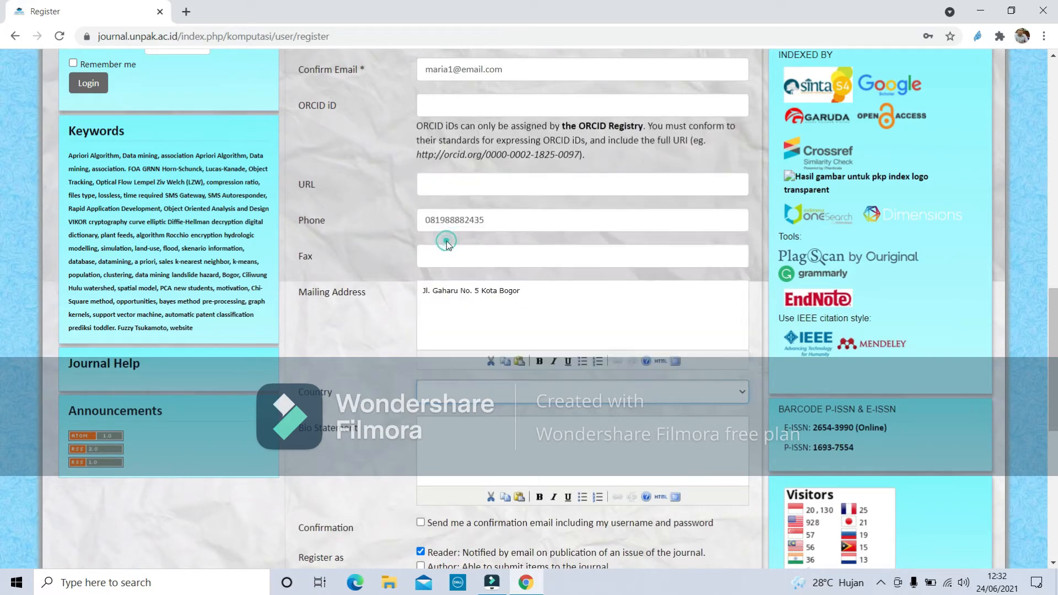
scroll(481, 442, "down", 1)
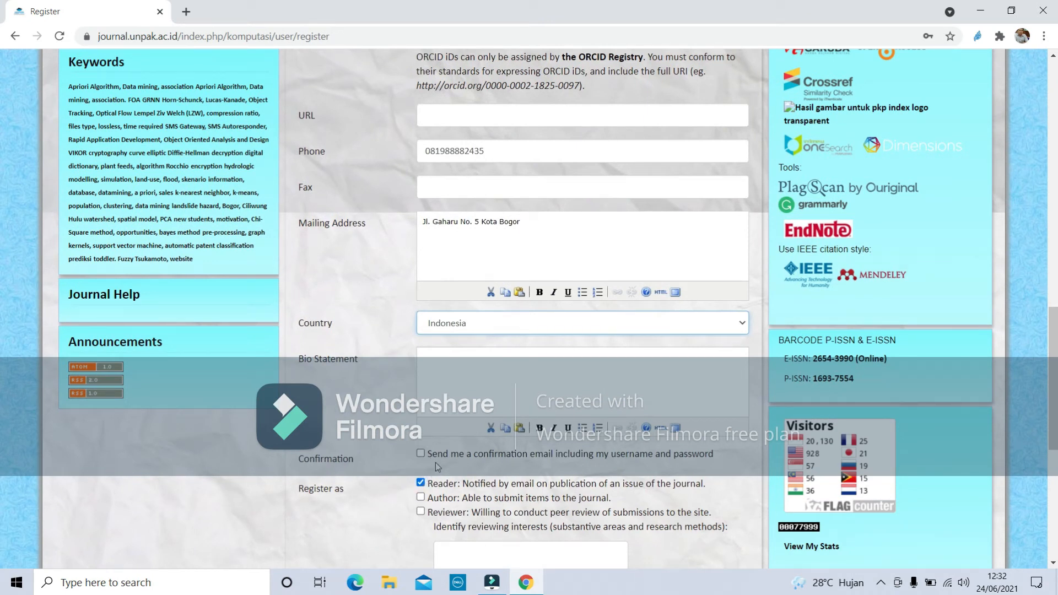
Tick 'Send me a confirmation email' and the Author role, then submit the registration.
left_click(421, 454)
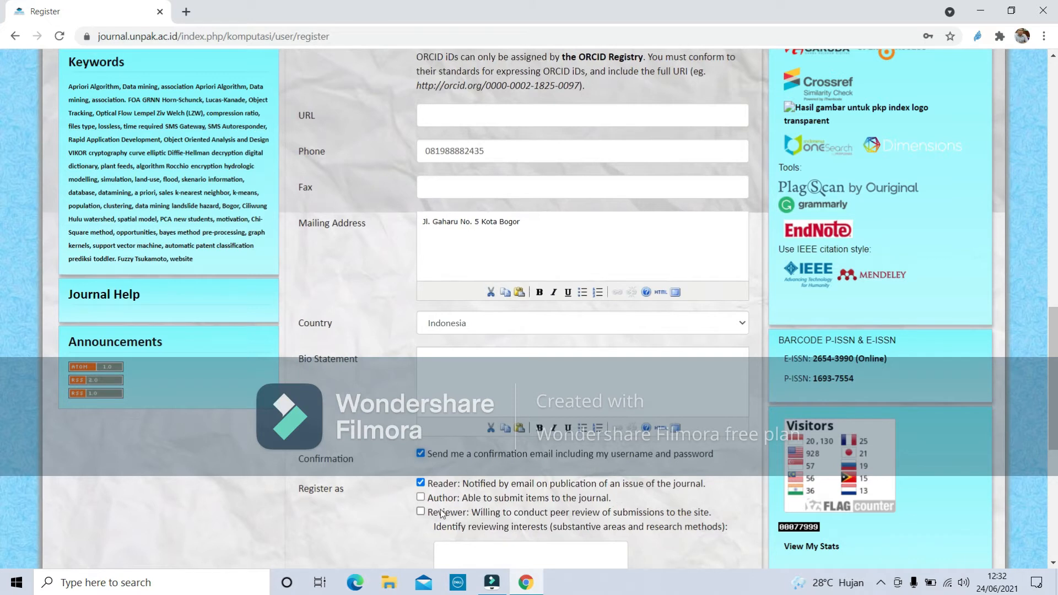
left_click(420, 497)
scroll(452, 489, "down", 3)
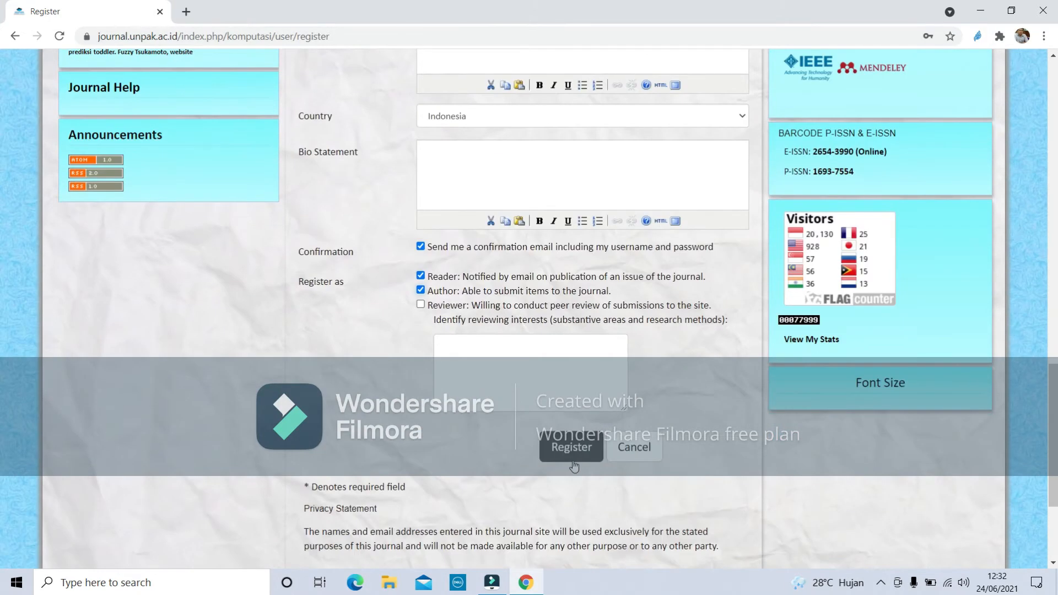
left_click(581, 455)
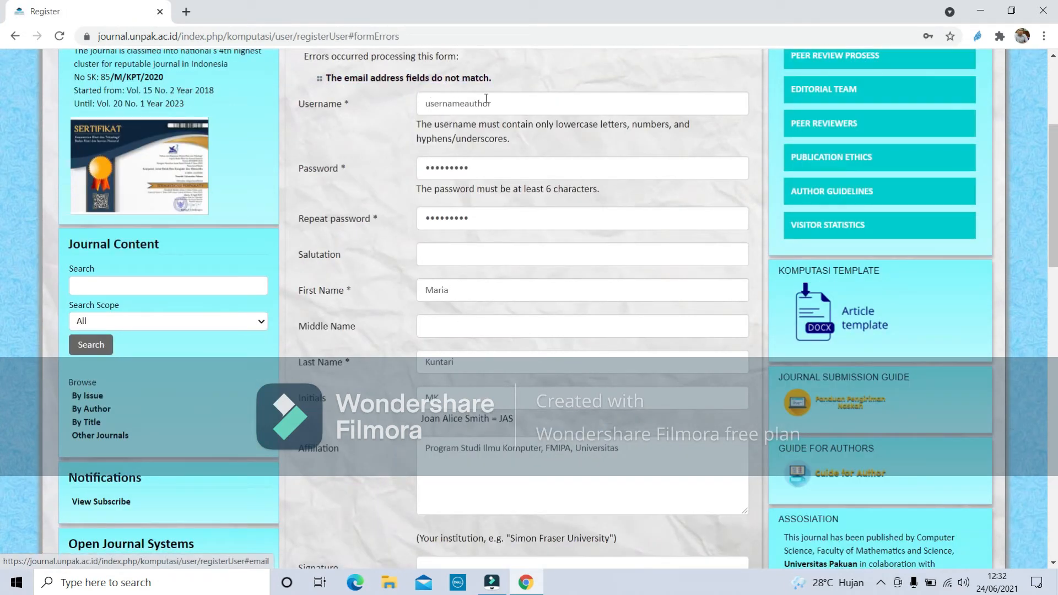
Add the missing 'e' to the e-mail domain and resubmit to reach User Home.
scroll(577, 386, "down", 3)
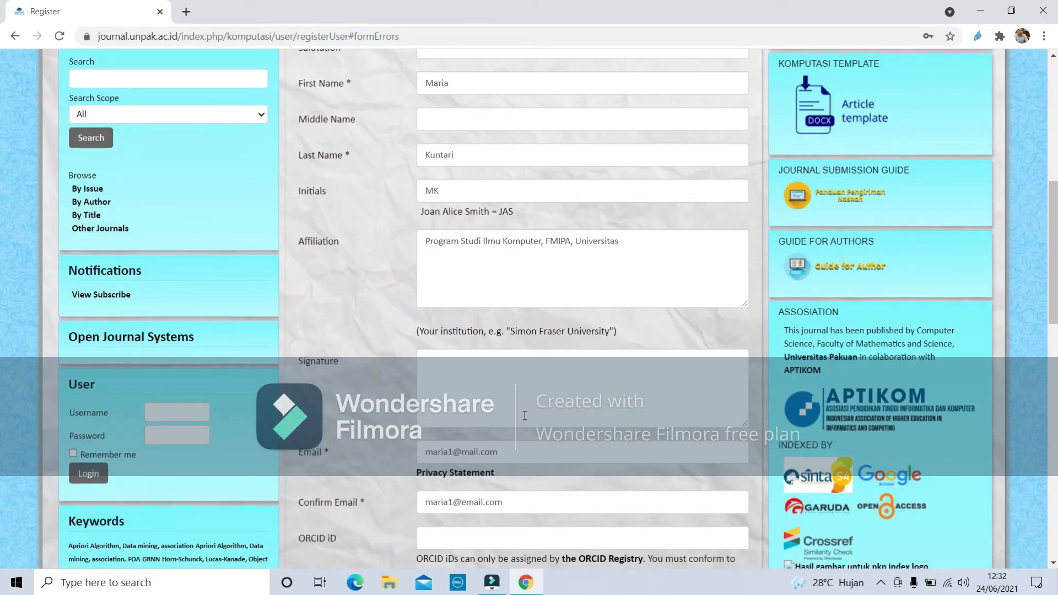
left_click(462, 452)
type("e")
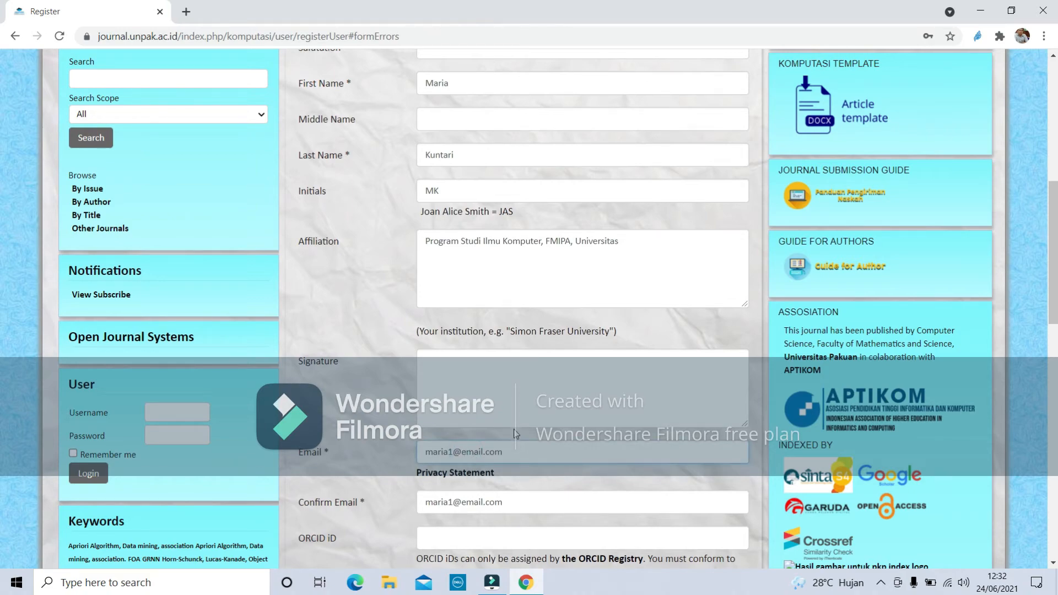
scroll(560, 504, "up", 2)
scroll(561, 506, "down", 2)
scroll(561, 505, "down", 8)
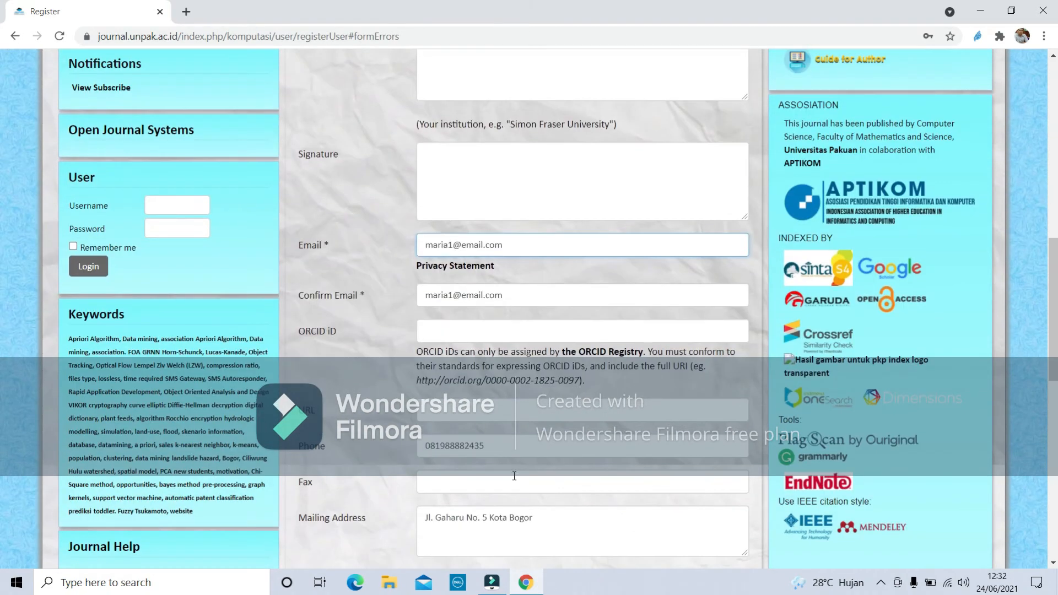
scroll(524, 387, "down", 5)
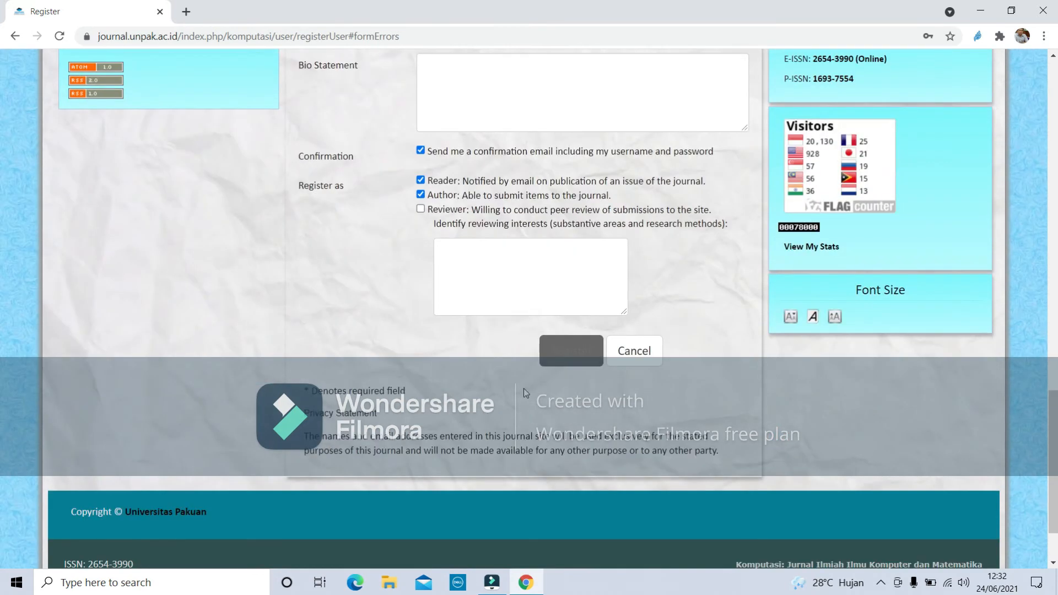
left_click(576, 358)
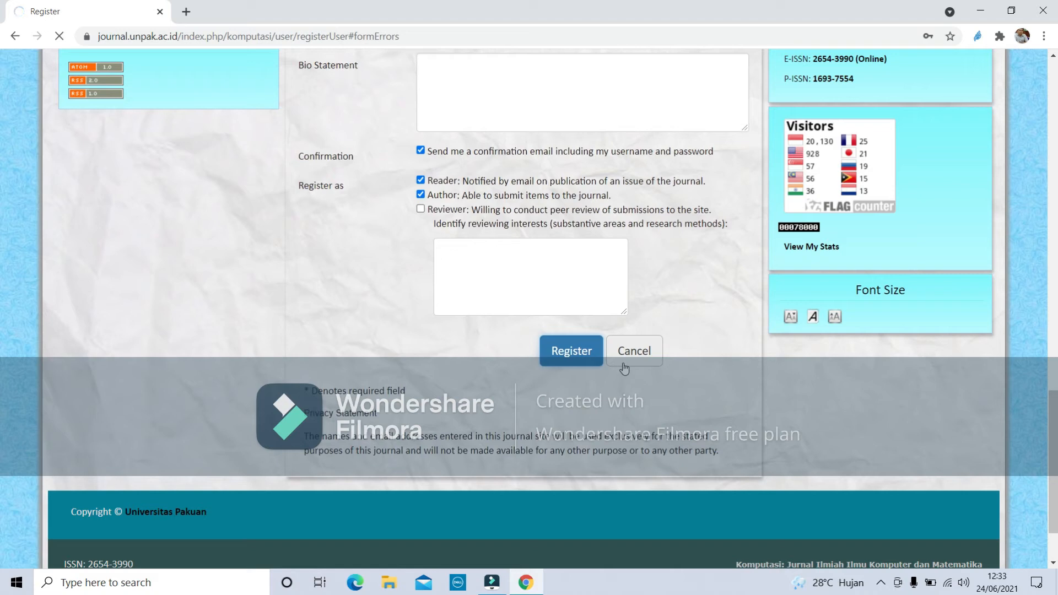
scroll(634, 368, "down", 2)
scroll(636, 370, "up", 12)
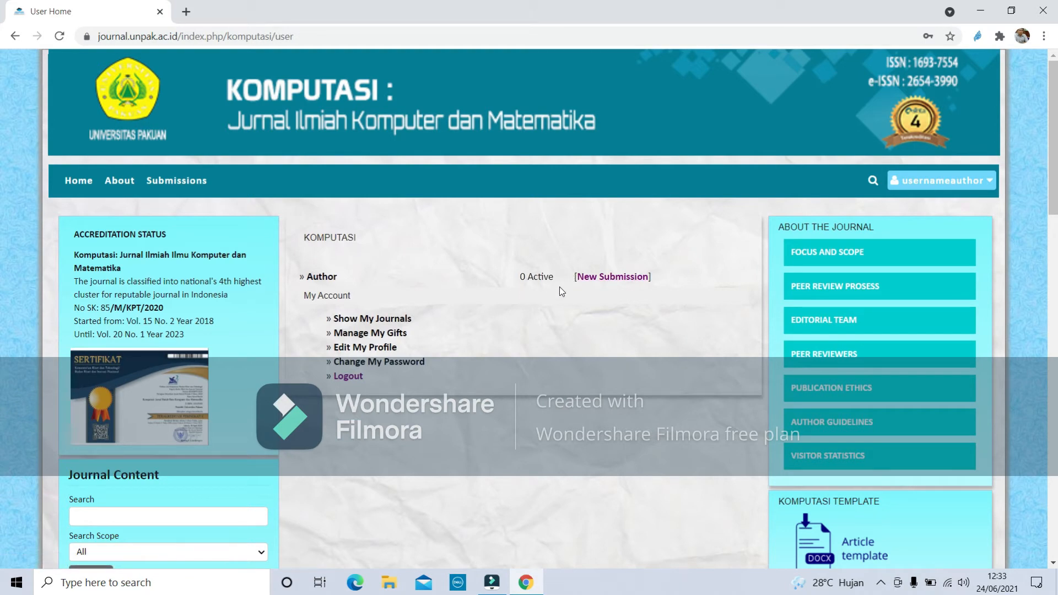
Start a new submission and tick all six Submission Checklist items.
left_click(636, 279)
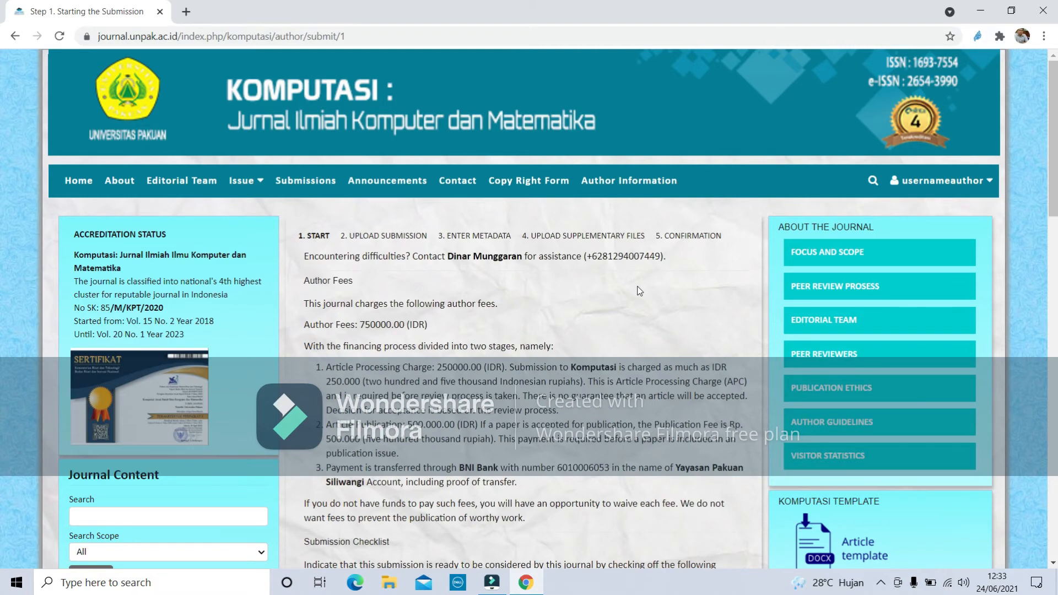
scroll(638, 286, "down", 6)
scroll(638, 291, "down", 1)
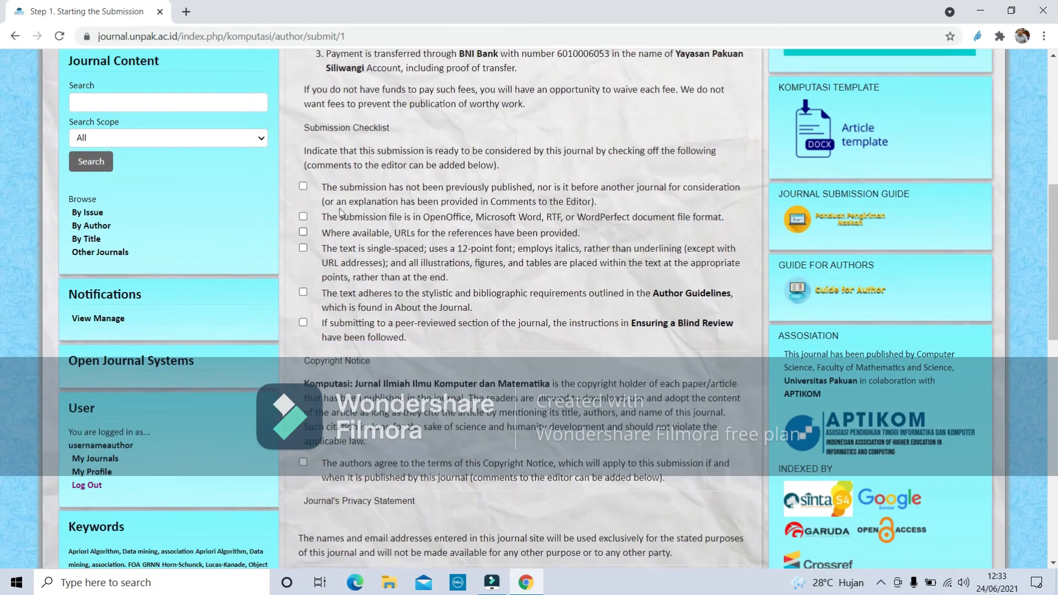
left_click(303, 185)
left_click(303, 217)
left_click(303, 232)
left_click(303, 247)
left_click(303, 292)
left_click(303, 322)
Accept the copyright notice, comment 'Mohon di cek artikel yang saya kirim', and save step 1.
scroll(392, 348, "down", 2)
scroll(388, 310, "down", 2)
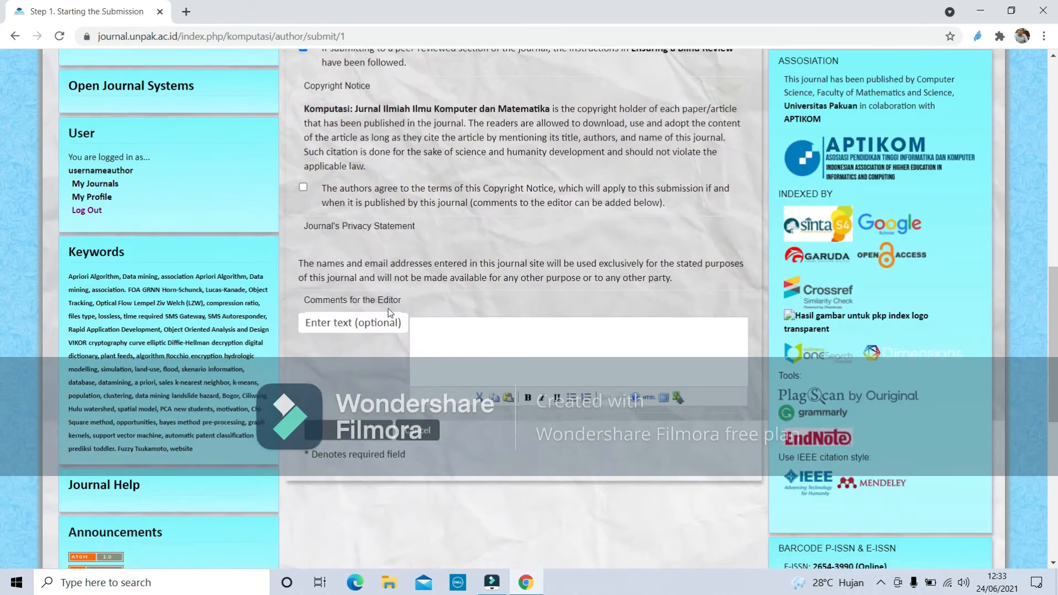
scroll(388, 310, "up", 4)
left_click(303, 462)
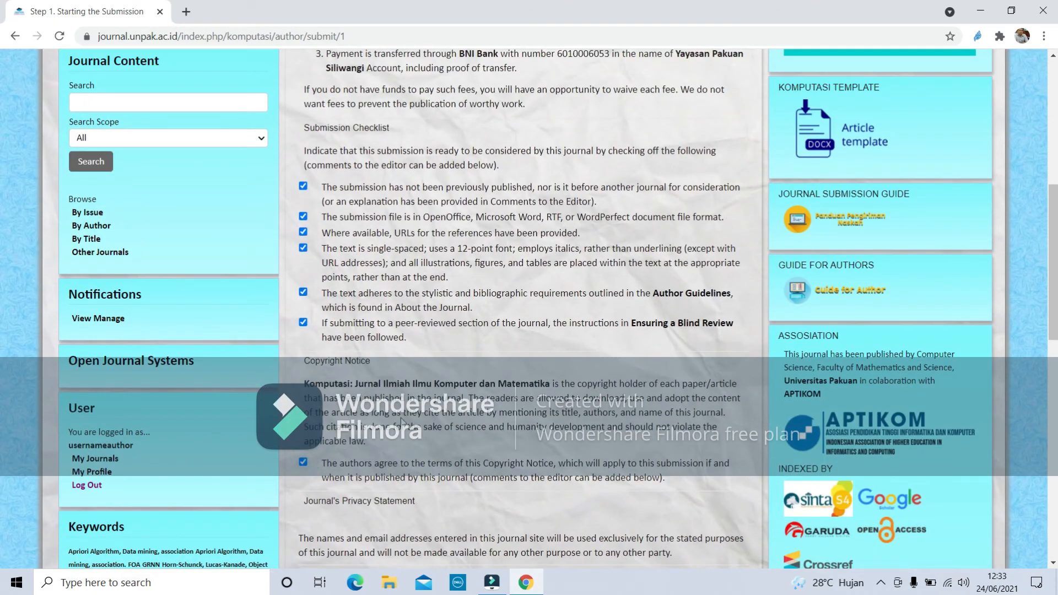
scroll(386, 386, "down", 3)
scroll(448, 297, "up", 3)
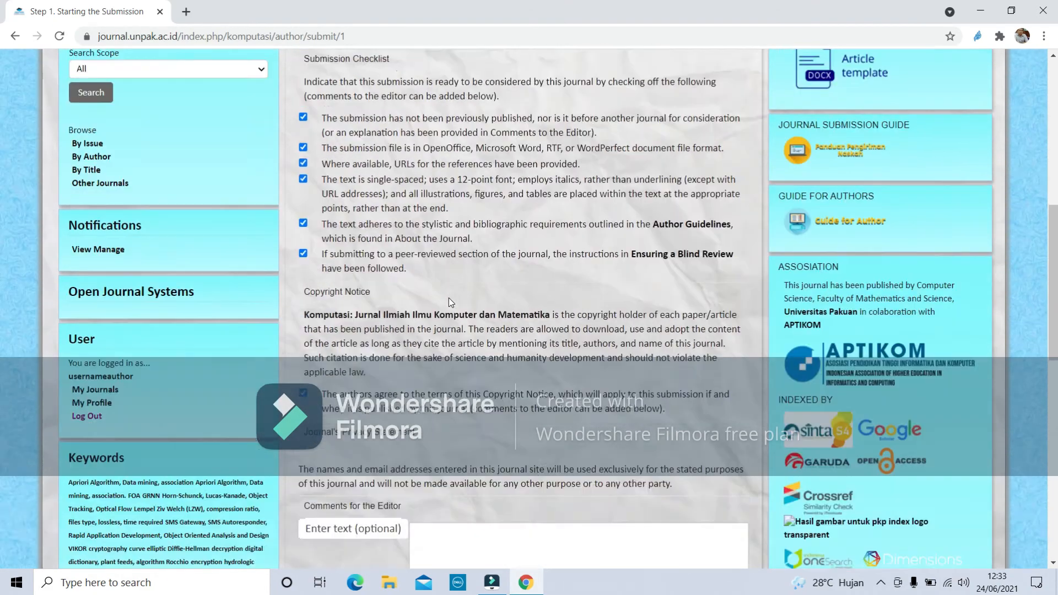
scroll(449, 298, "down", 4)
left_click(468, 334)
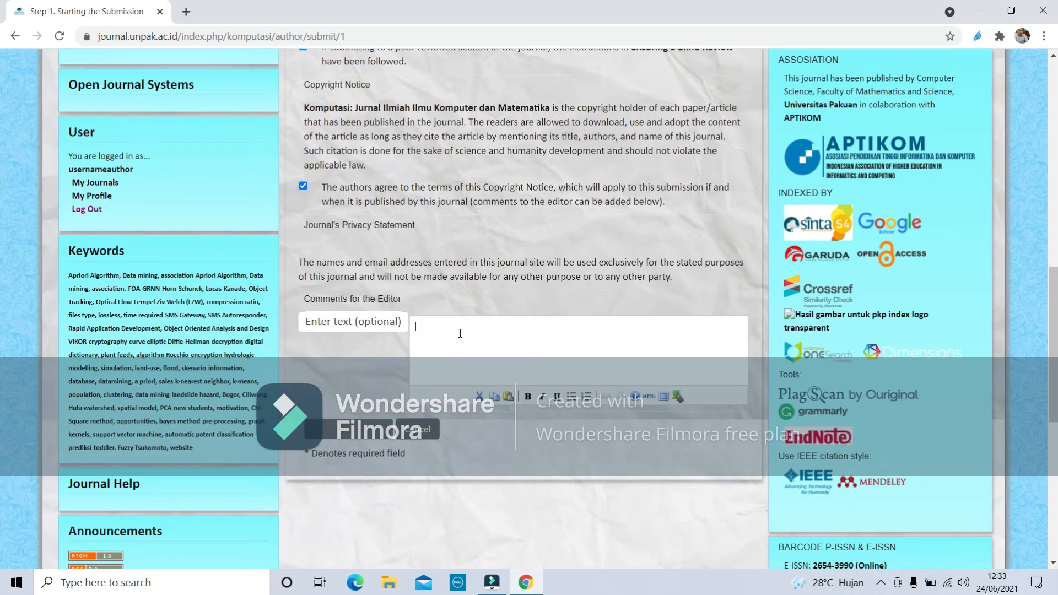
type("Mohon di cek artikel yang saya kirim")
left_click(358, 435)
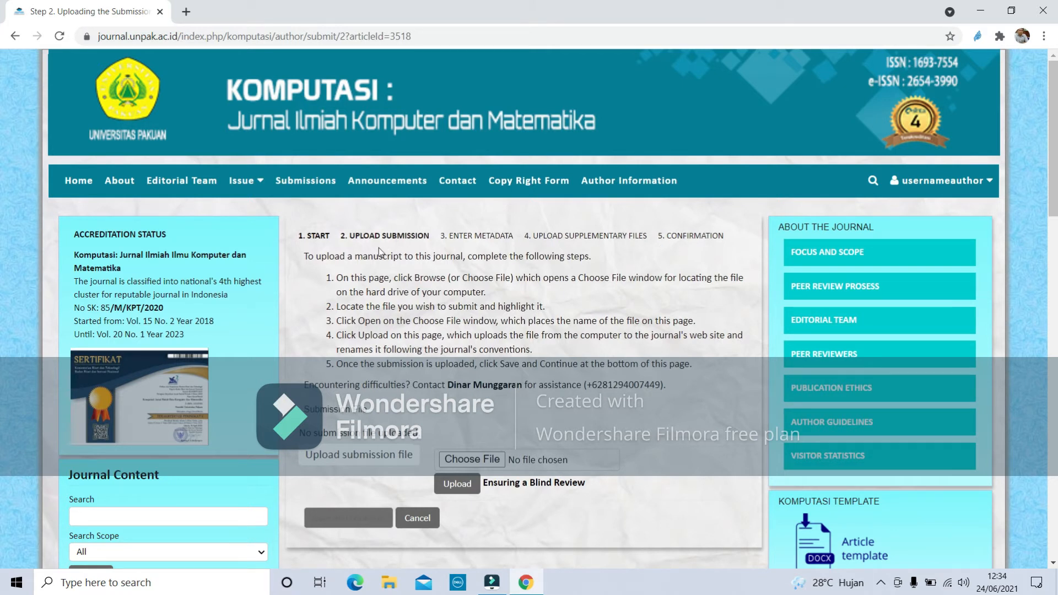
Upload the REVISI 5 draft .docx from Downloads as the manuscript and continue to metadata.
left_click(487, 460)
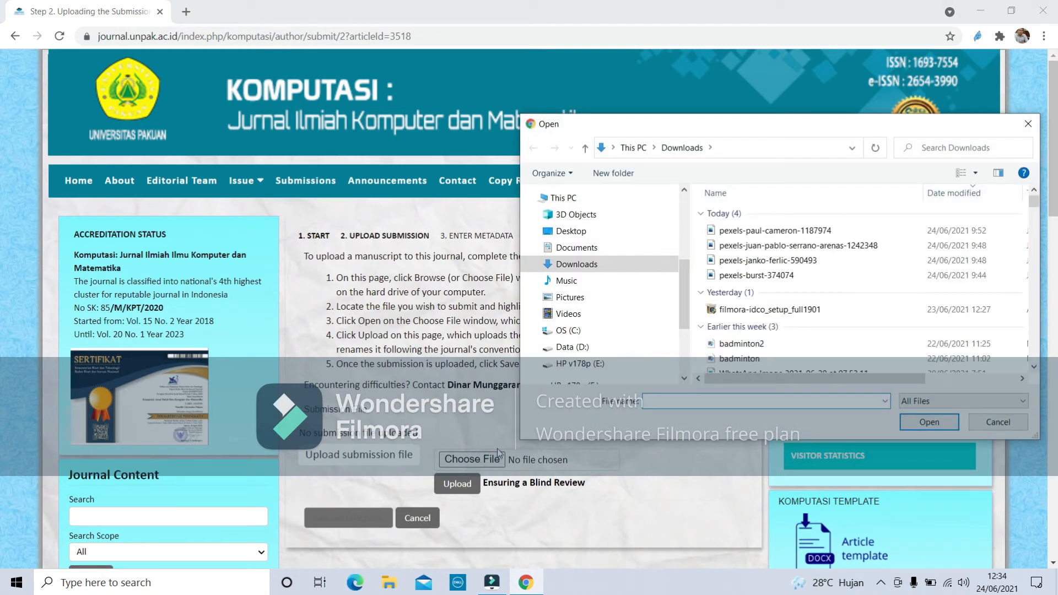
scroll(834, 291, "down", 3)
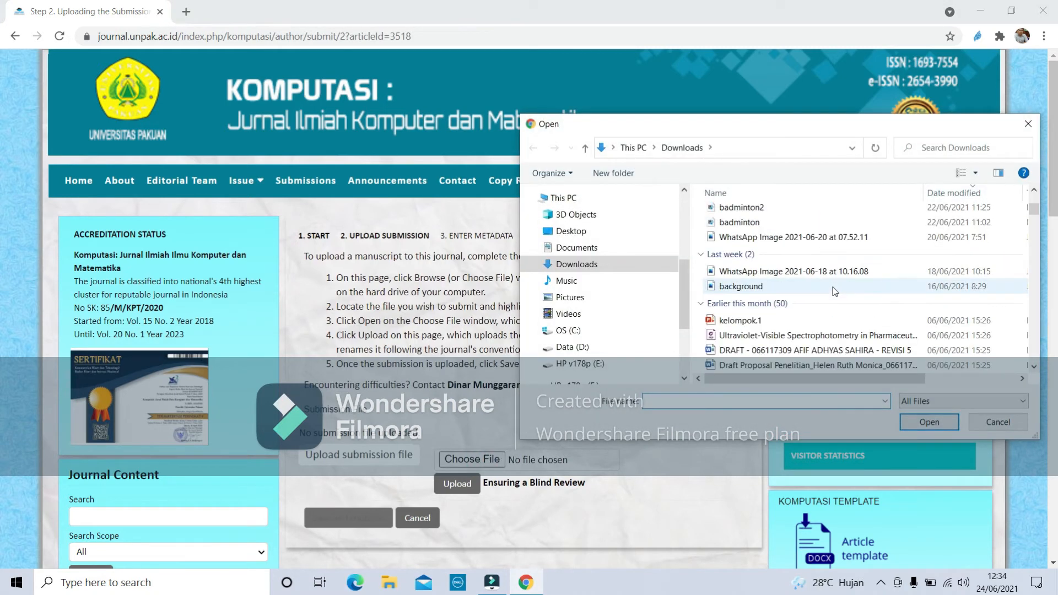
left_click(785, 350)
left_click(929, 422)
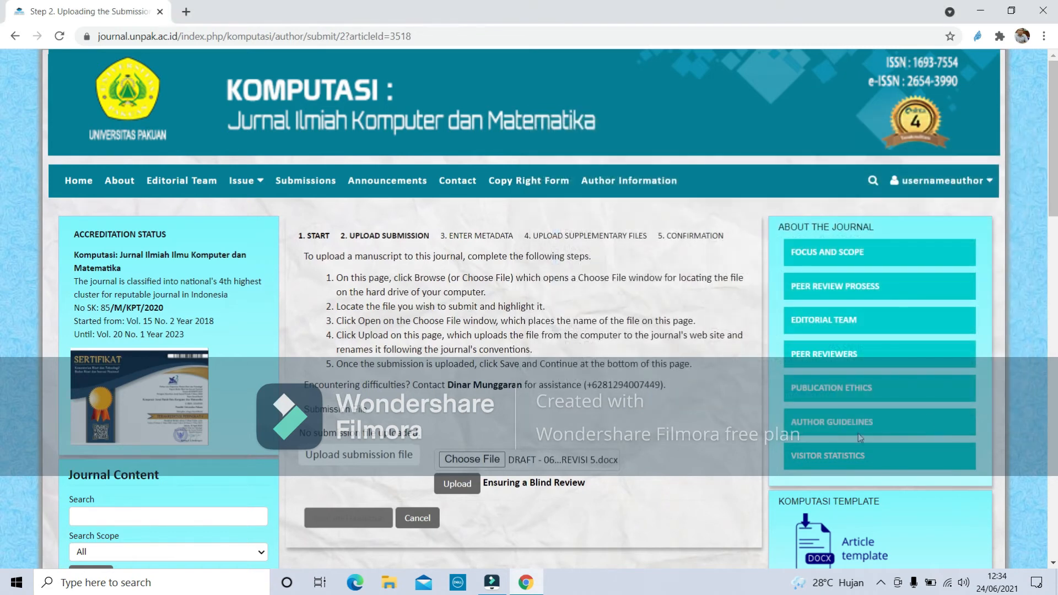
left_click(463, 489)
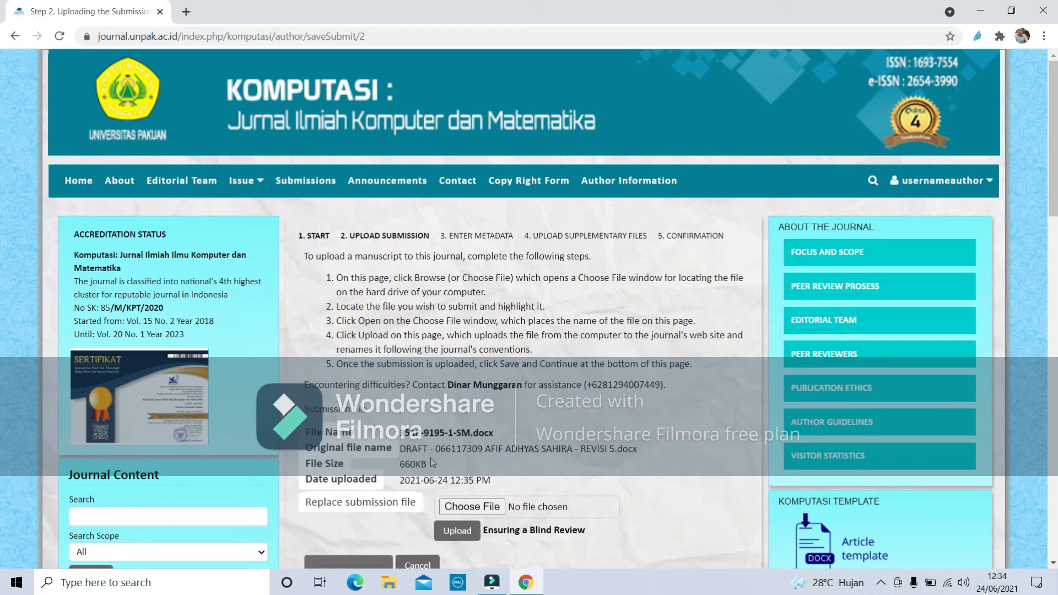
scroll(451, 461, "down", 2)
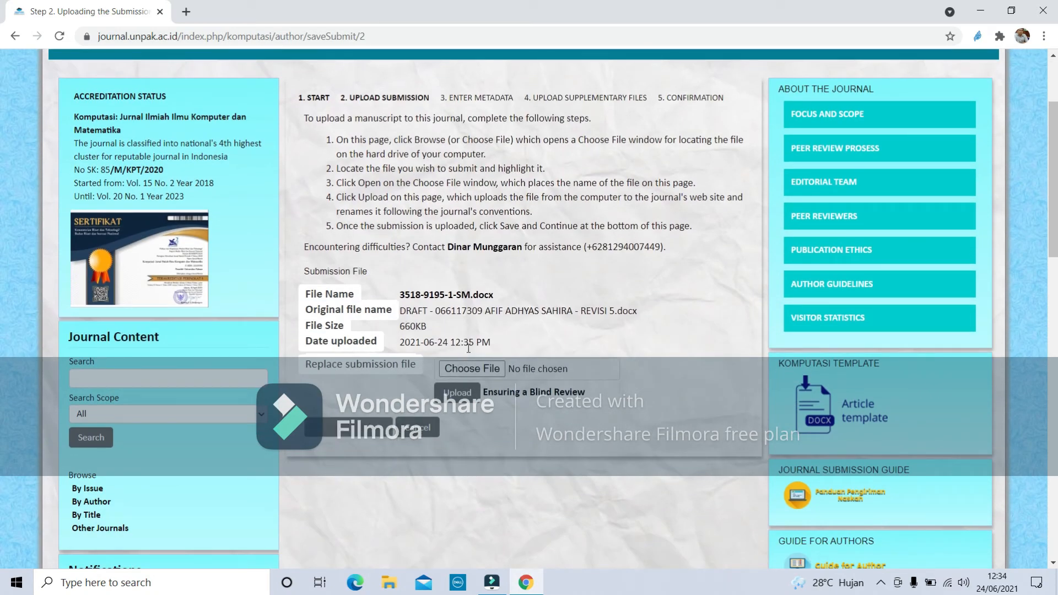
left_click(359, 428)
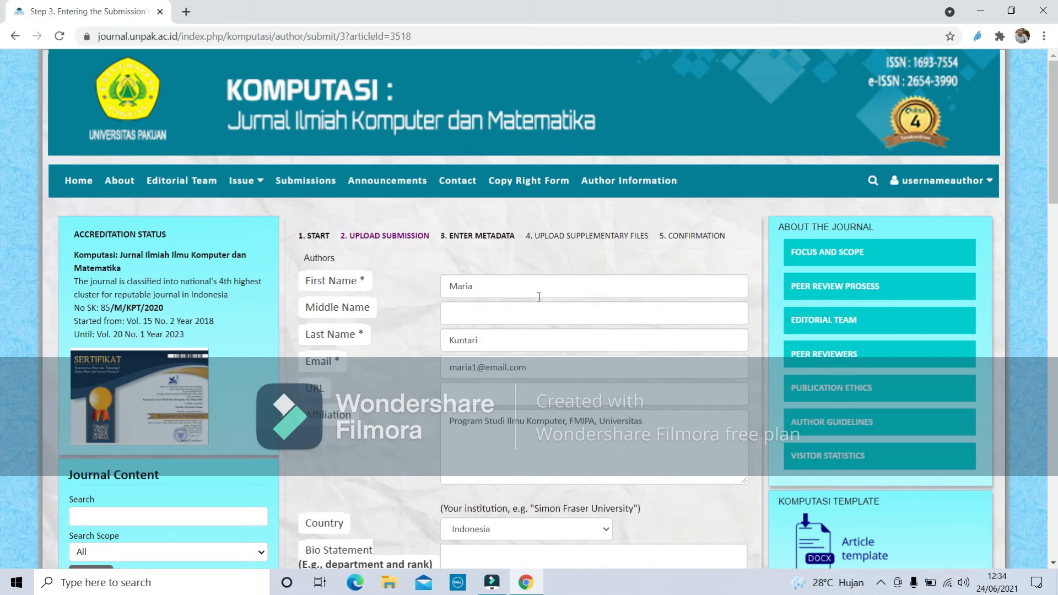
scroll(539, 297, "down", 1)
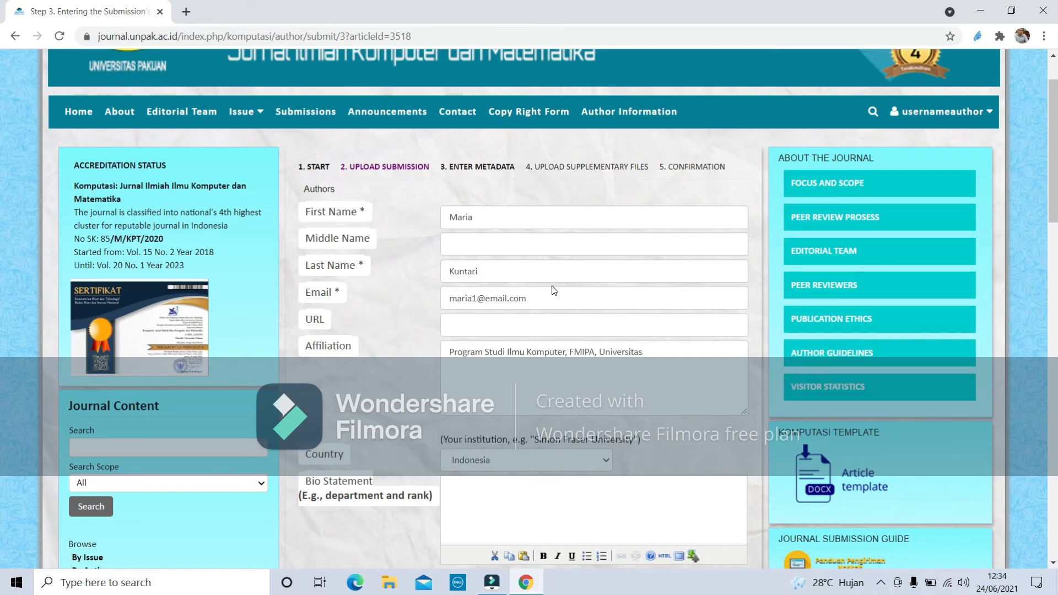
scroll(551, 291, "down", 2)
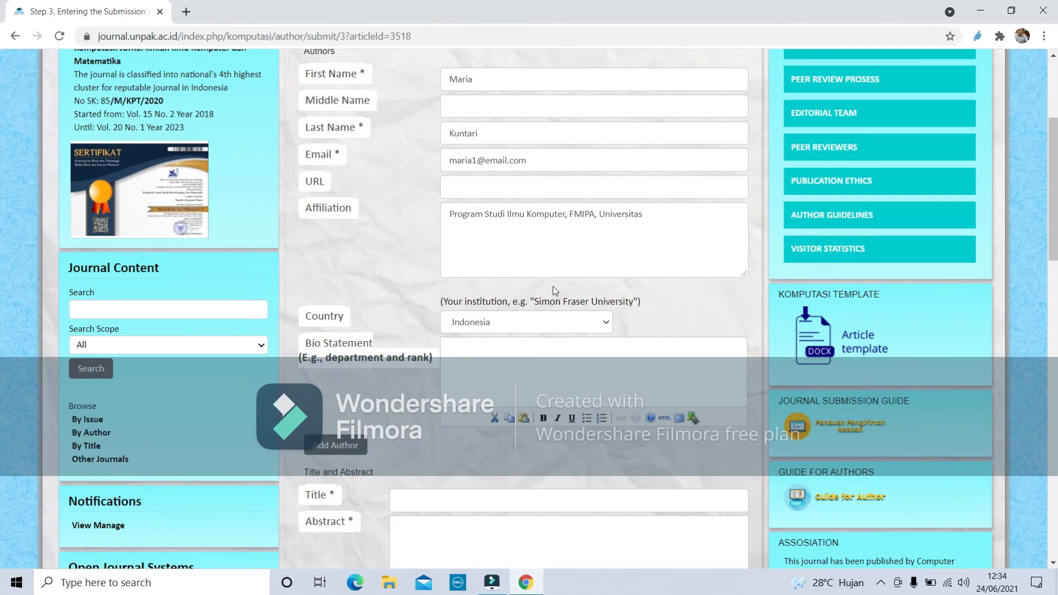
Add a second author and autofill the co-author's first name, last name and e-mail.
left_click(345, 449)
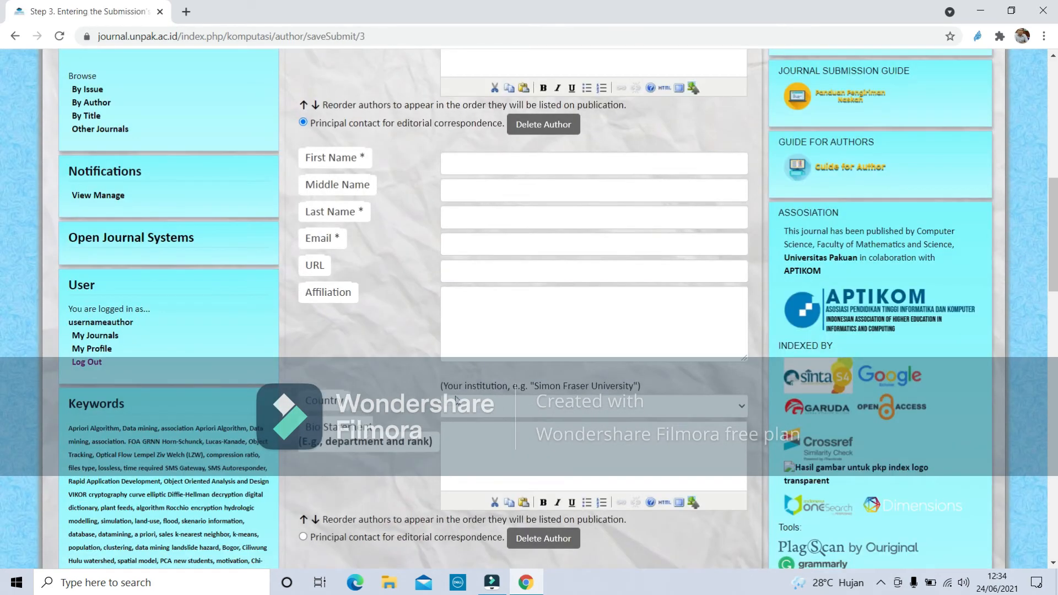
left_click(481, 169)
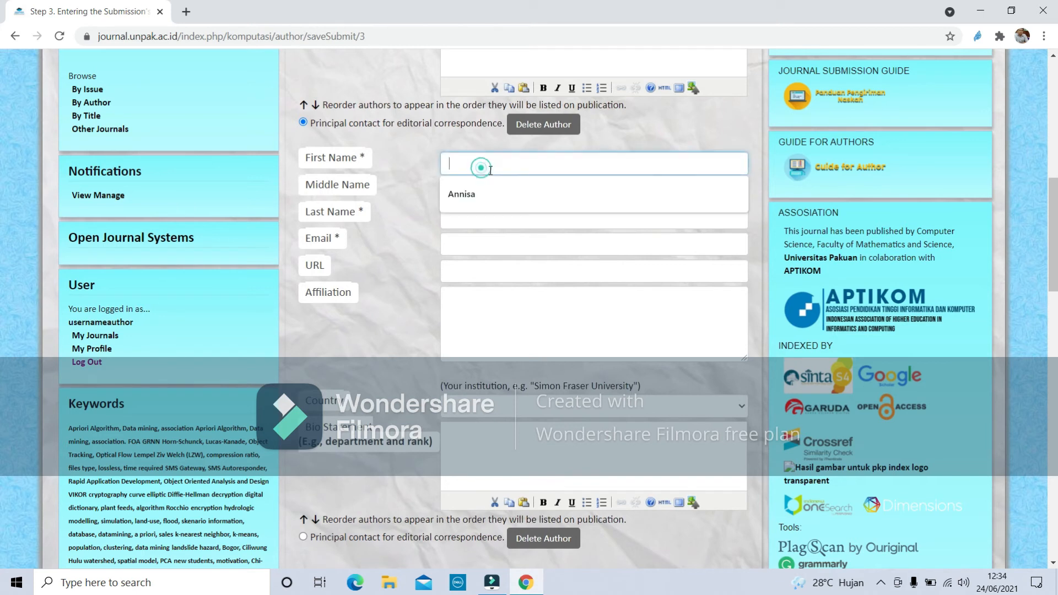
left_click(471, 197)
left_click(474, 217)
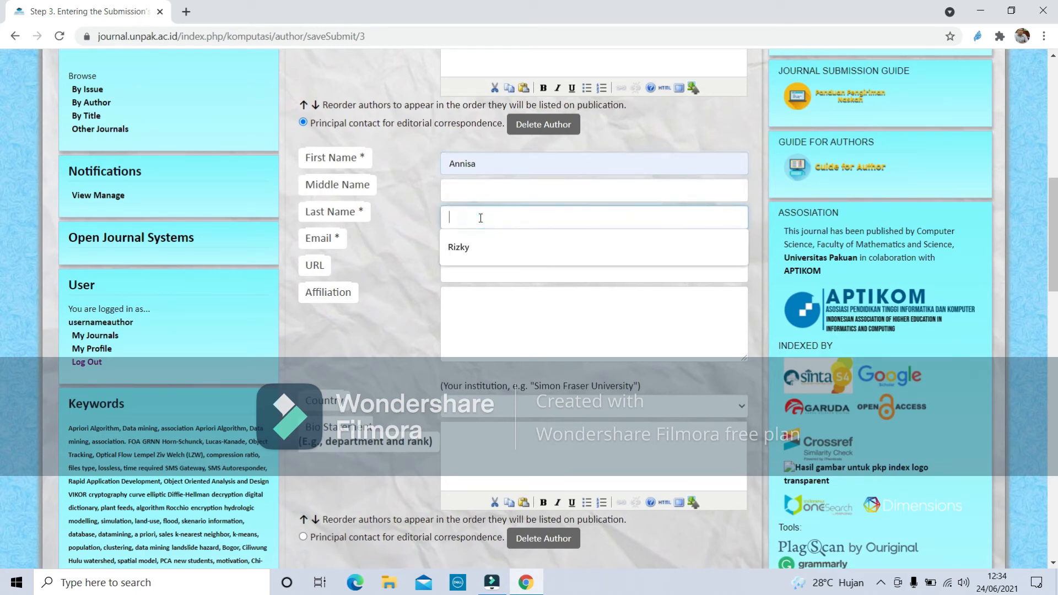
left_click(467, 246)
left_click(467, 245)
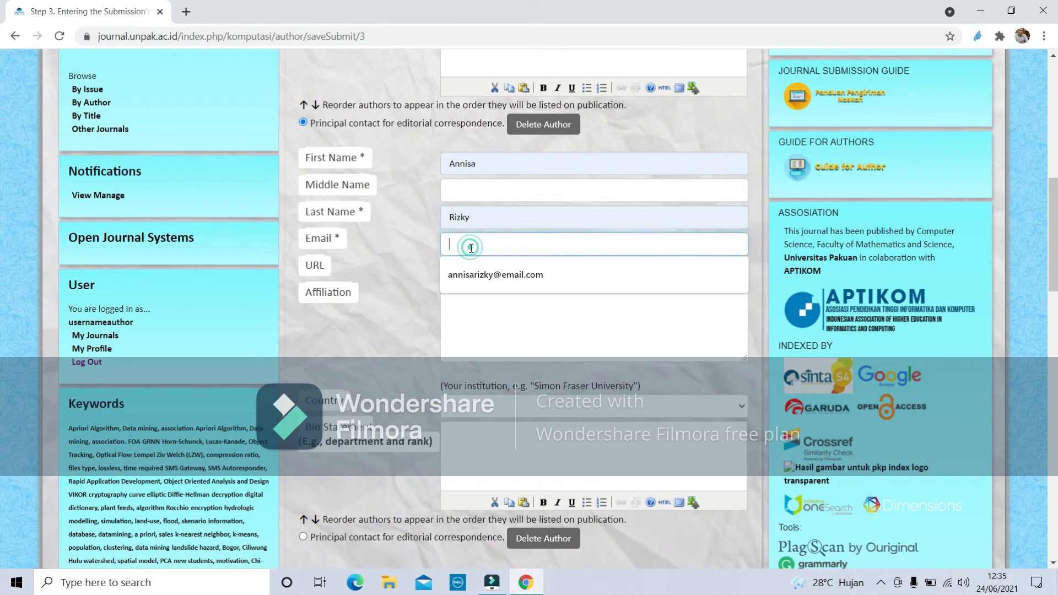
left_click(491, 275)
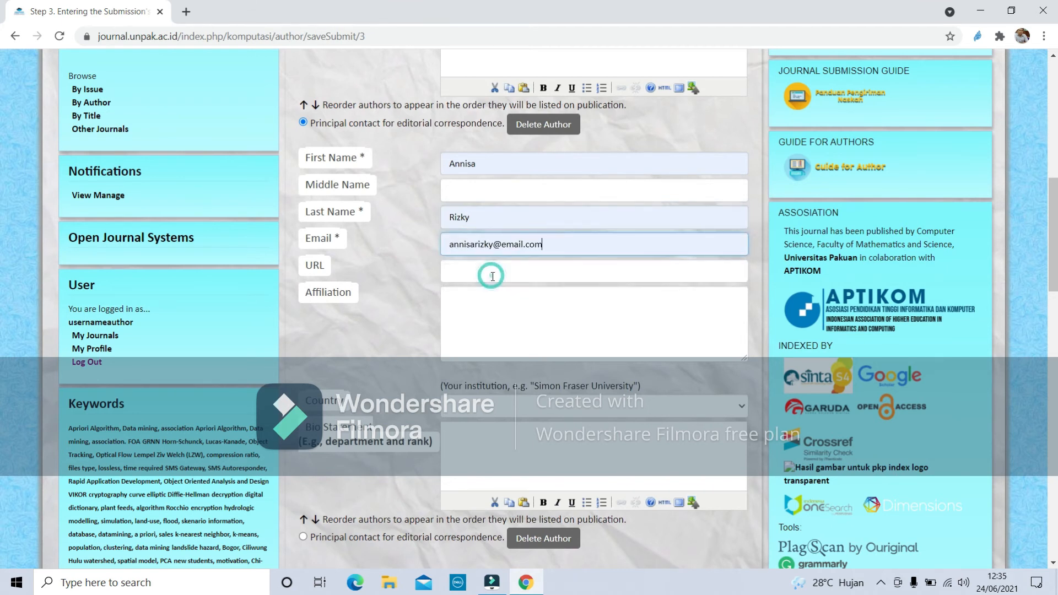
Set the co-author's affiliation to 'Program Studi Matematika, FMIPA, Institut' and country to Indonesia.
left_click(473, 305)
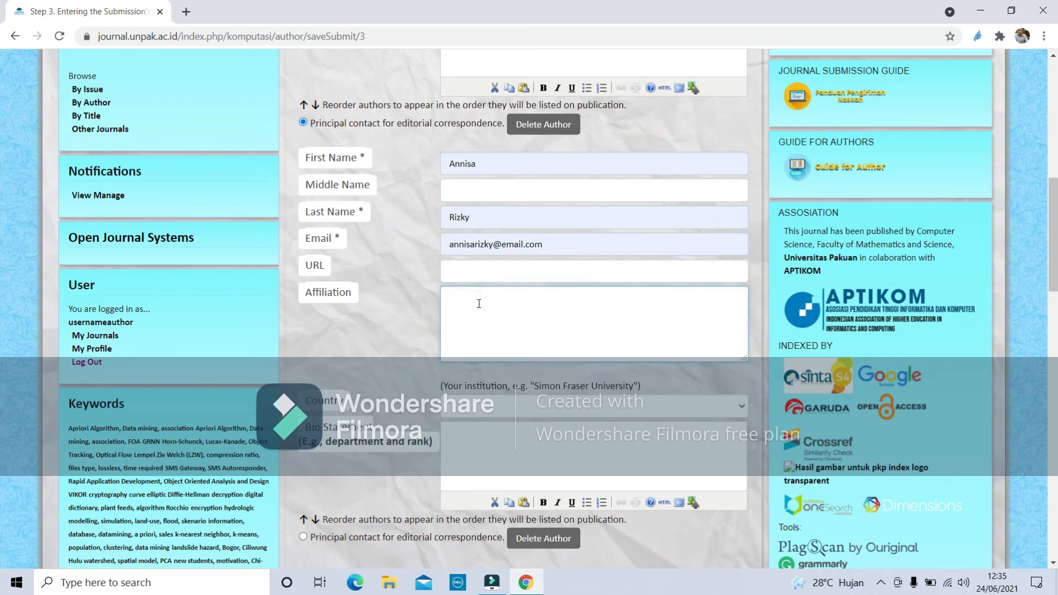
type("Program Studi Matematika, FMIPA")
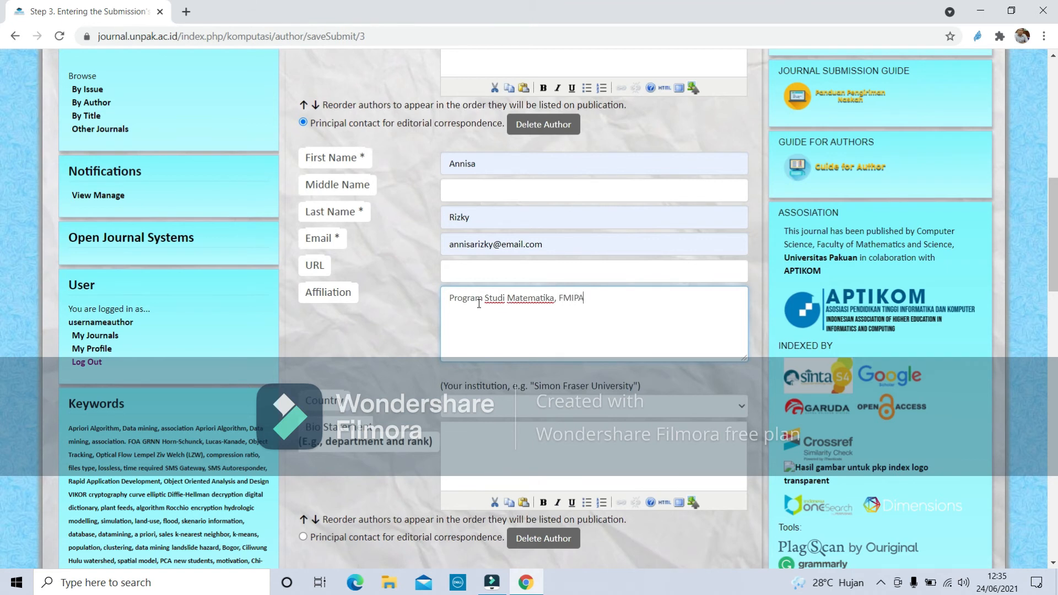
type(", Institut")
left_click(597, 410)
scroll(540, 363, "down", 10)
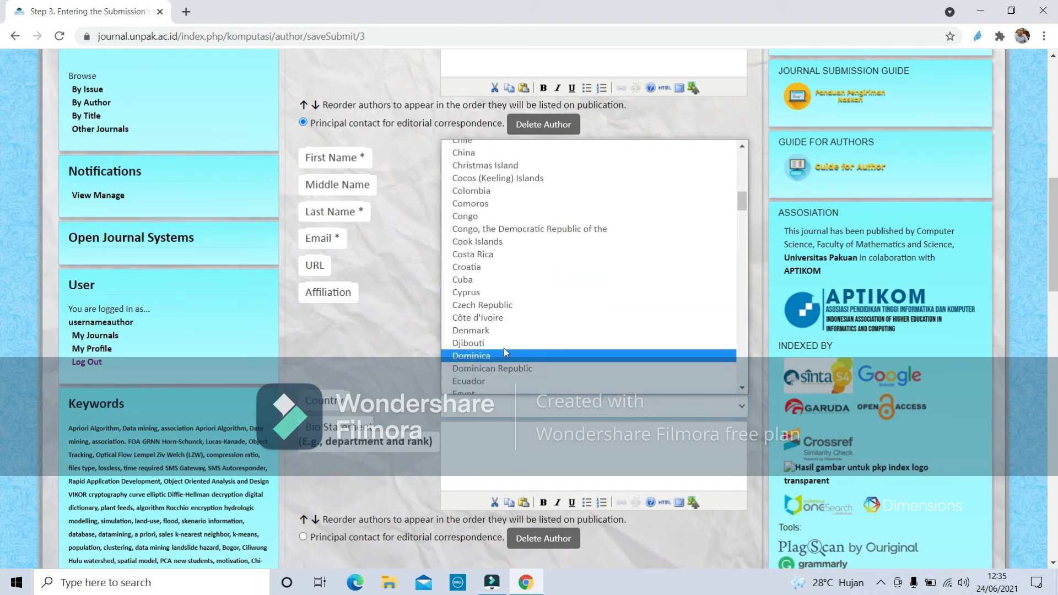
scroll(501, 355, "down", 10)
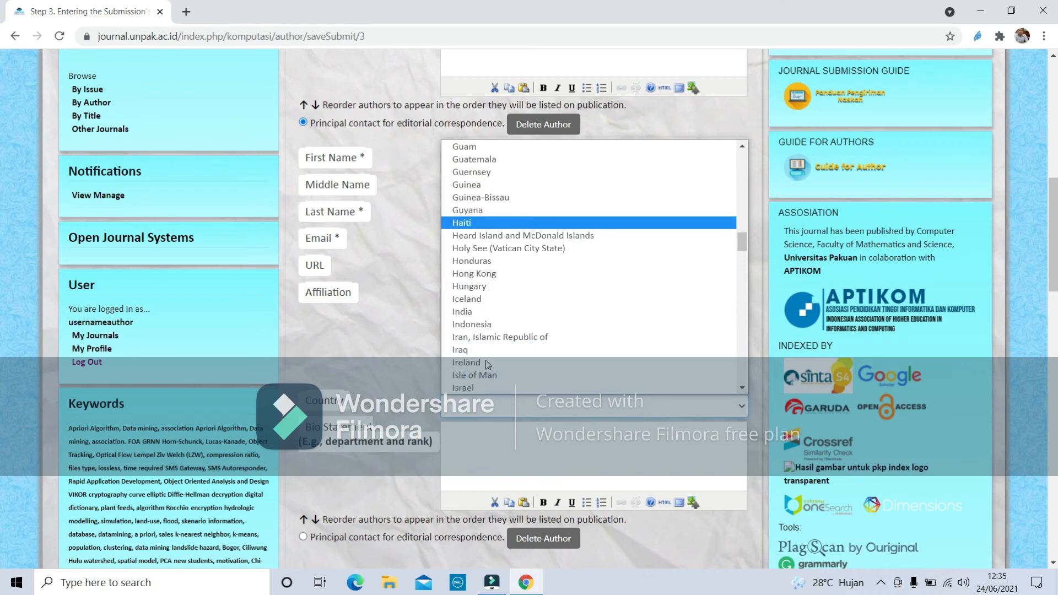
left_click(483, 326)
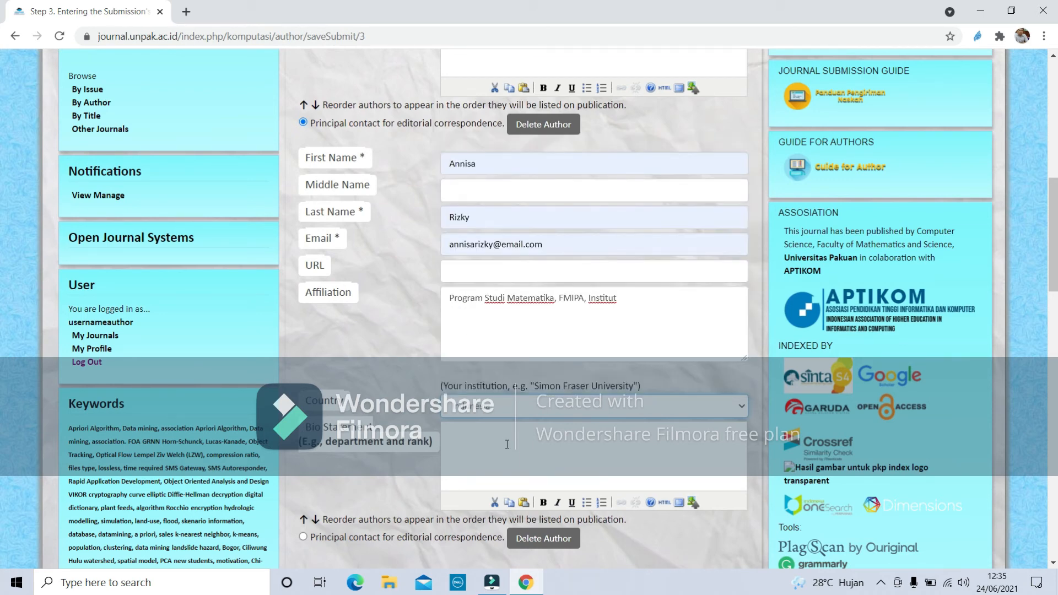
scroll(507, 444, "up", 1)
scroll(491, 427, "down", 5)
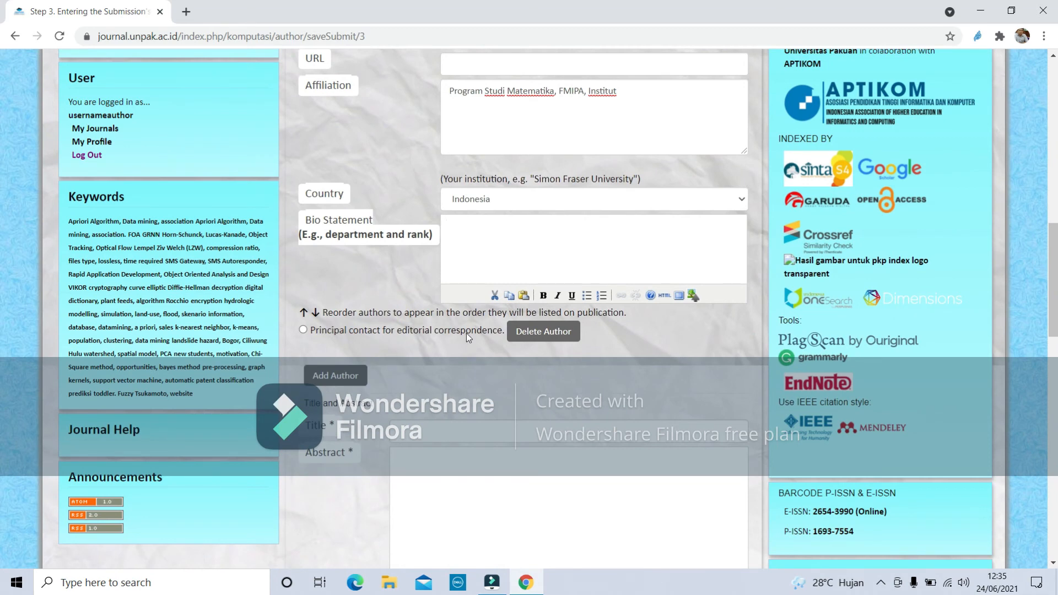
Fill the title 'Aplikasi Kriptografi Eliptik Dalam Menentukan Tanda Tangan Digital' from autofill.
scroll(467, 333, "up", 6)
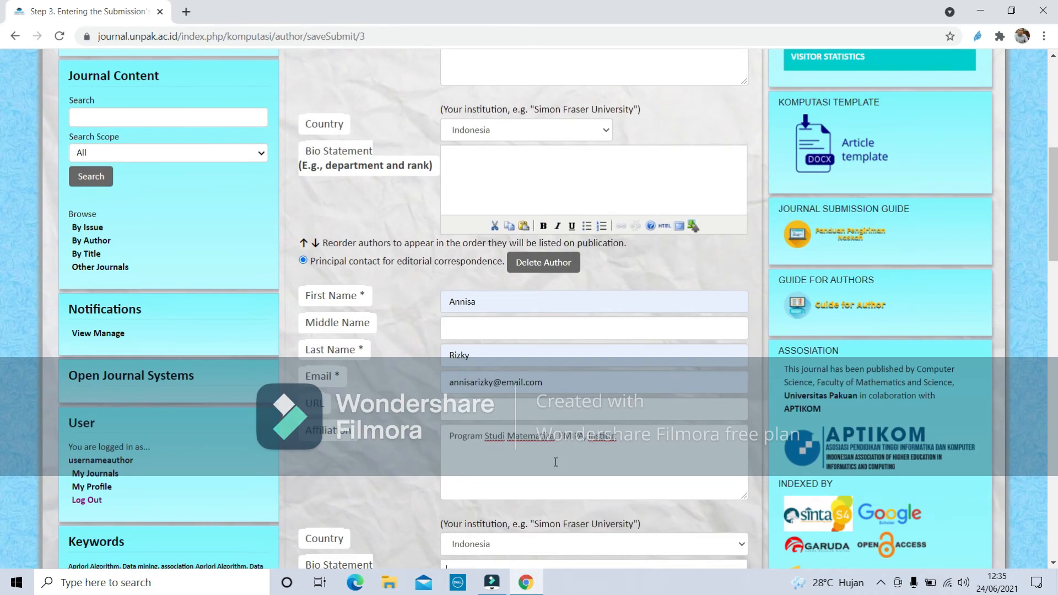
scroll(554, 460, "down", 6)
scroll(556, 456, "up", 6)
scroll(523, 339, "down", 5)
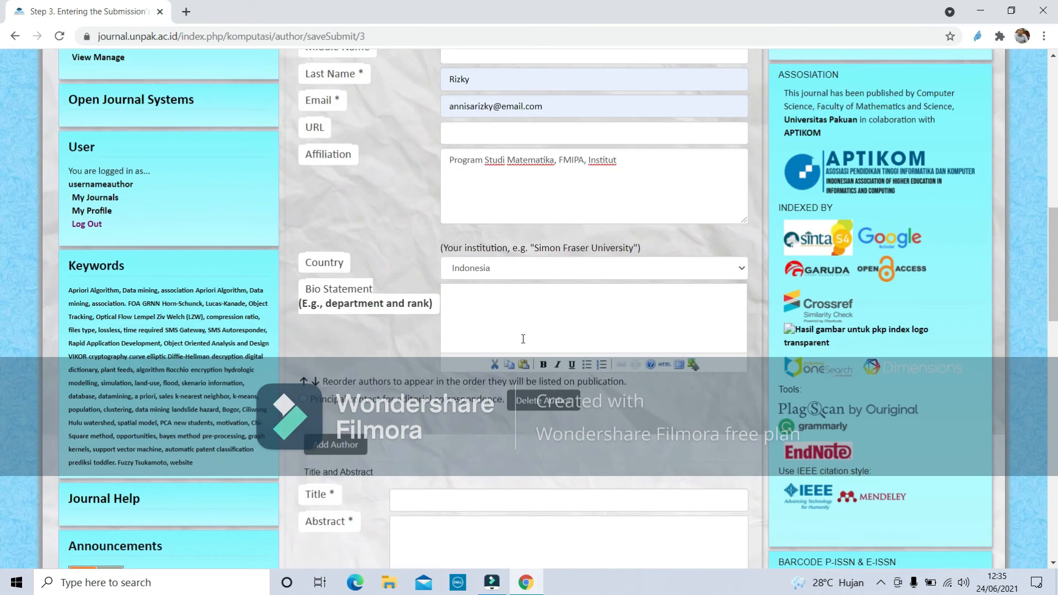
scroll(523, 339, "down", 3)
left_click(458, 359)
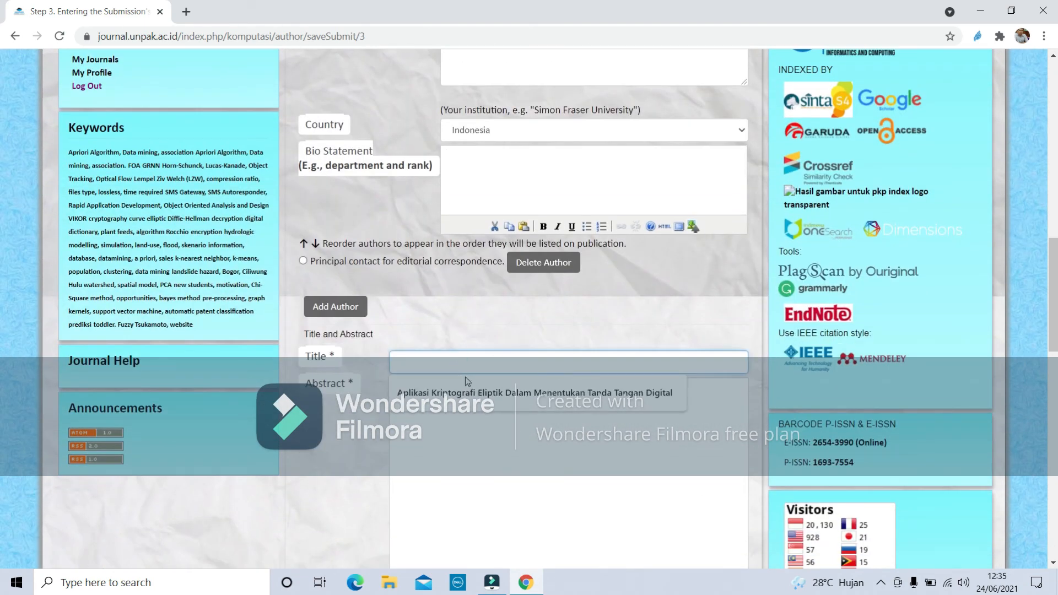
left_click(473, 395)
Type the abstract 'Abstrark bahasa ingg' and fill in the four saved keywords.
left_click(473, 395)
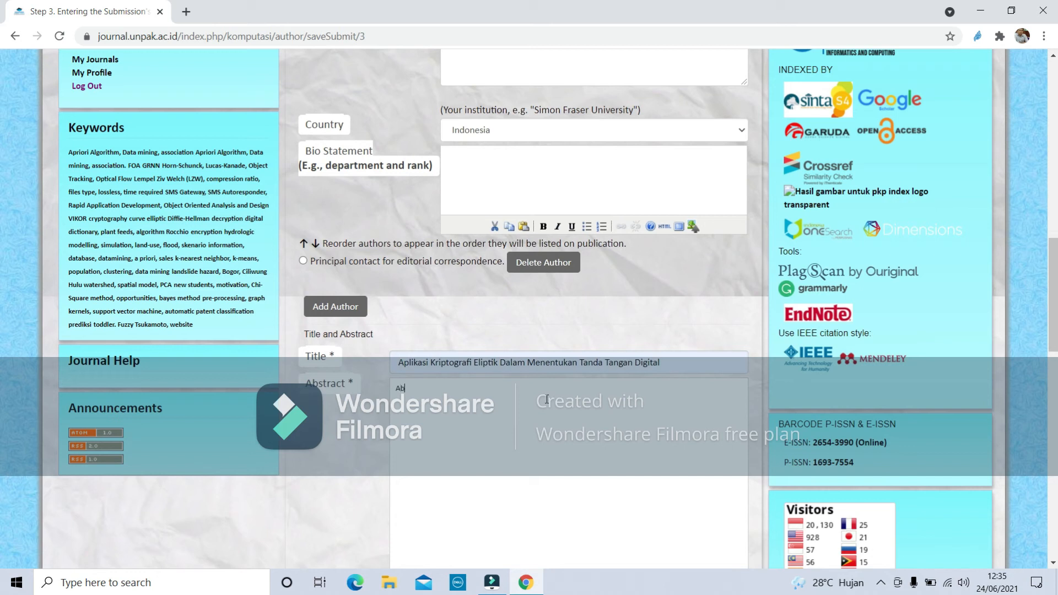
type("Abstrark")
type("bahasa inggris")
scroll(606, 397, "down", 3)
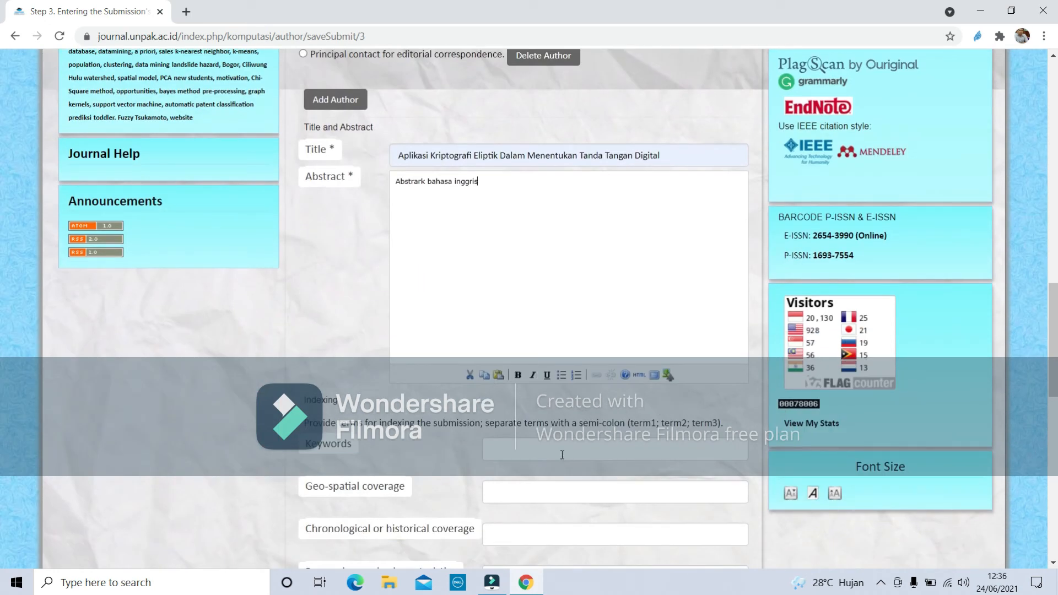
left_click(561, 454)
left_click(560, 475)
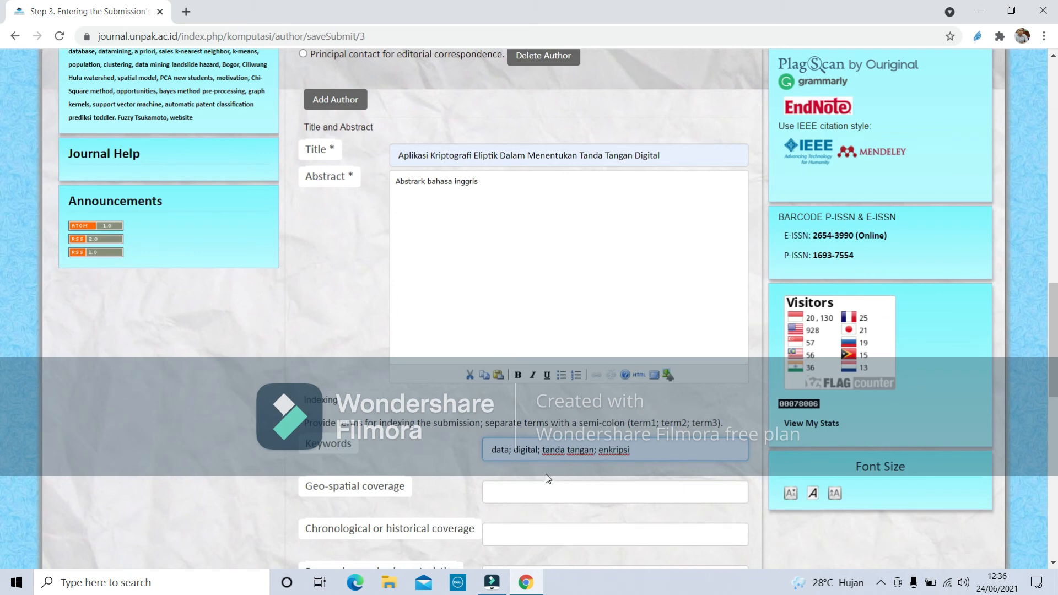
scroll(548, 479, "down", 4)
scroll(528, 462, "down", 2)
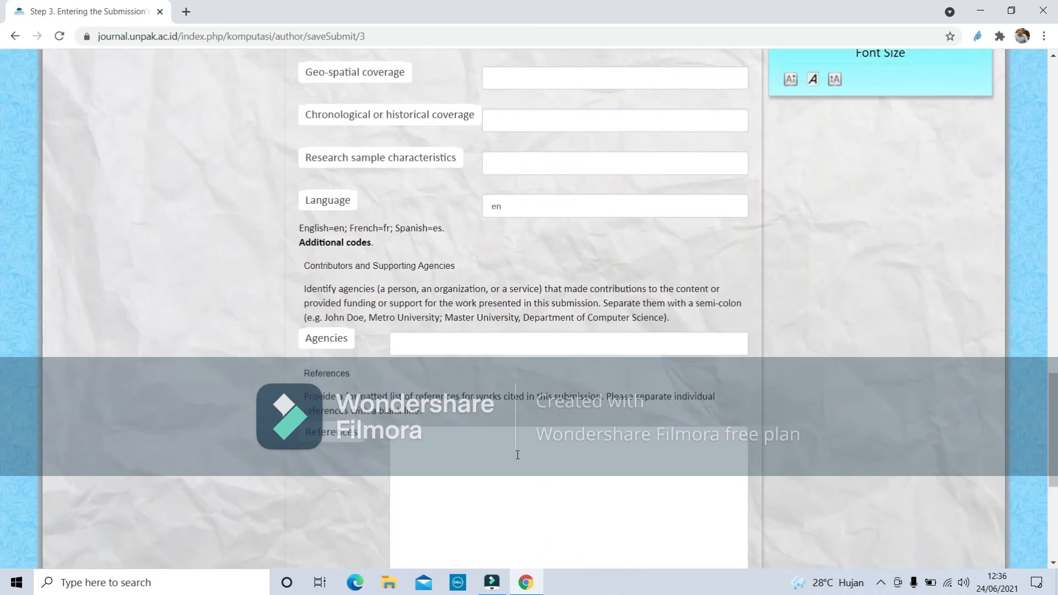
Begin the references with the heading 'Referensi:' and save the metadata.
left_click(517, 455)
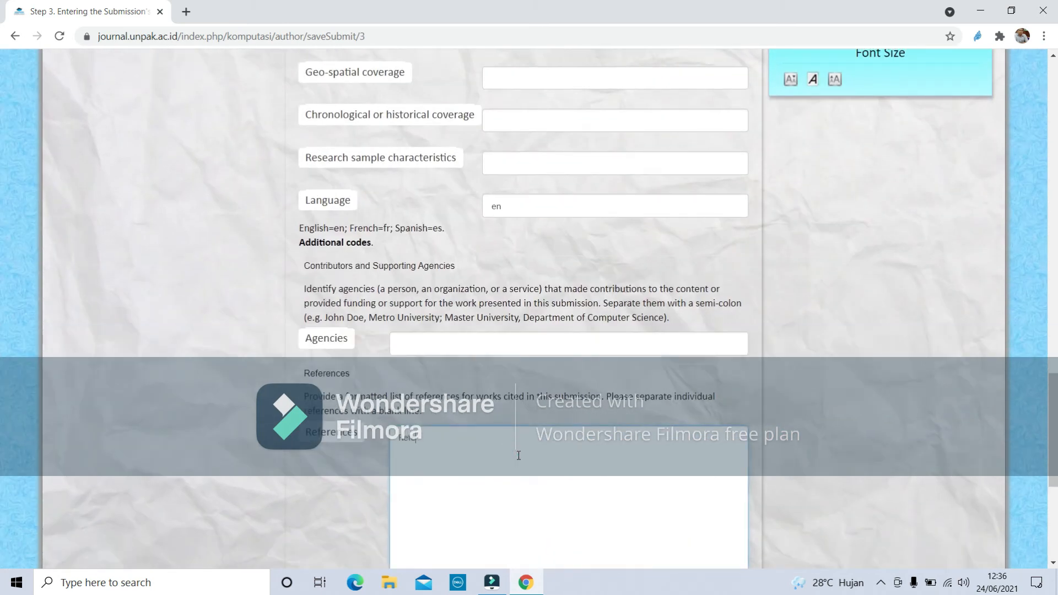
type("Referensi:")
key("Return")
scroll(533, 415, "down", 6)
left_click(349, 338)
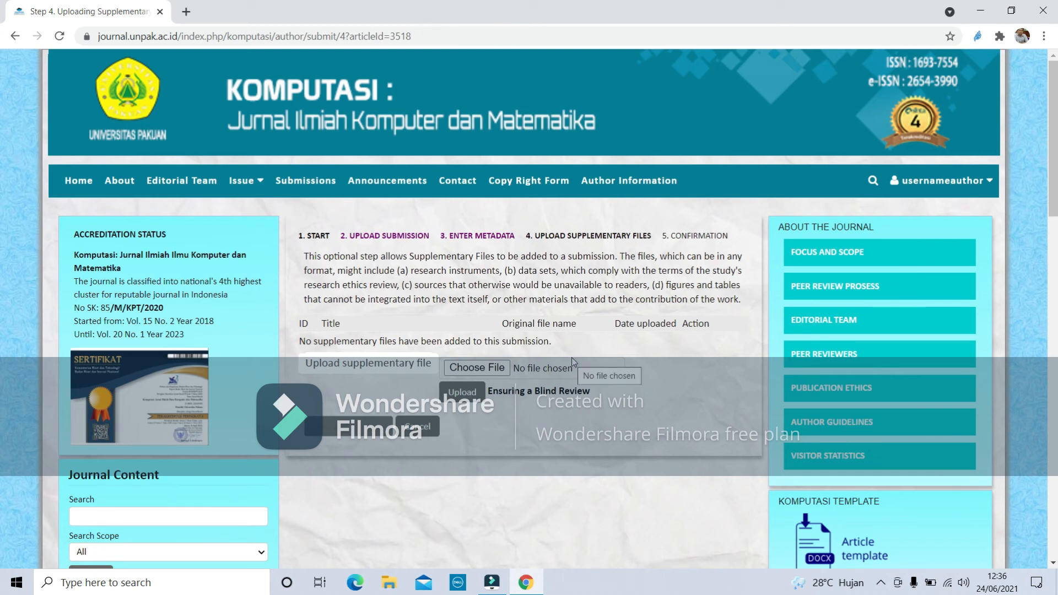
Cancel attaching a supplementary file and continue to the Confirmation step.
left_click(482, 371)
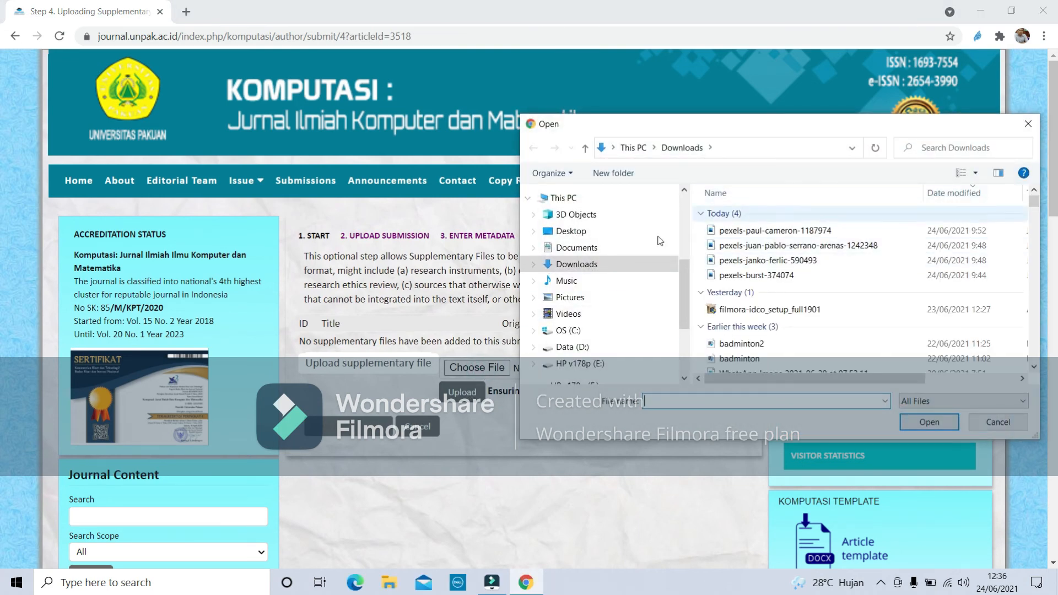
scroll(760, 336, "down", 2)
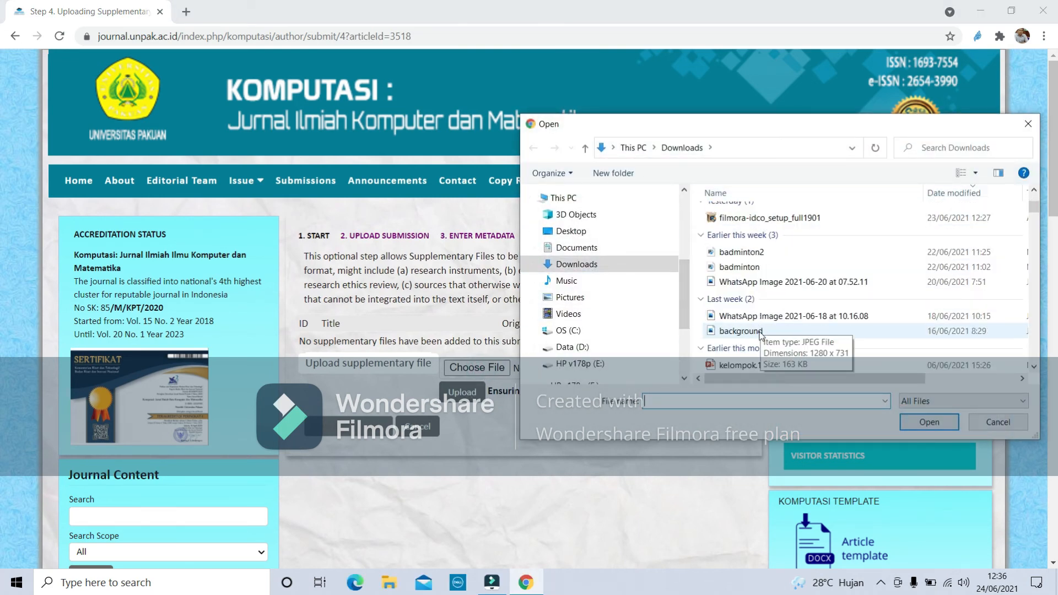
left_click(998, 422)
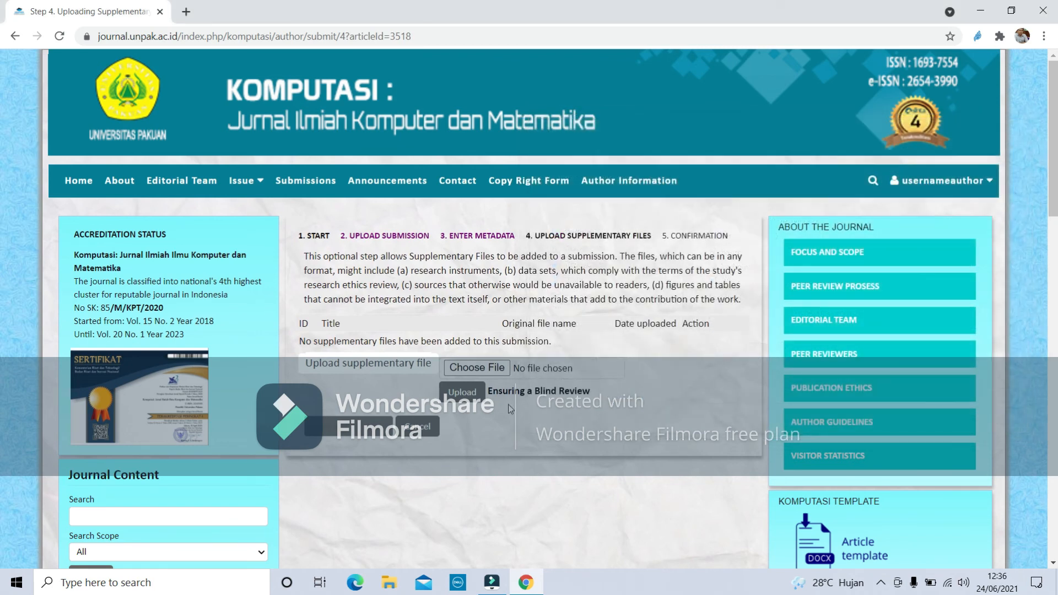
left_click(359, 436)
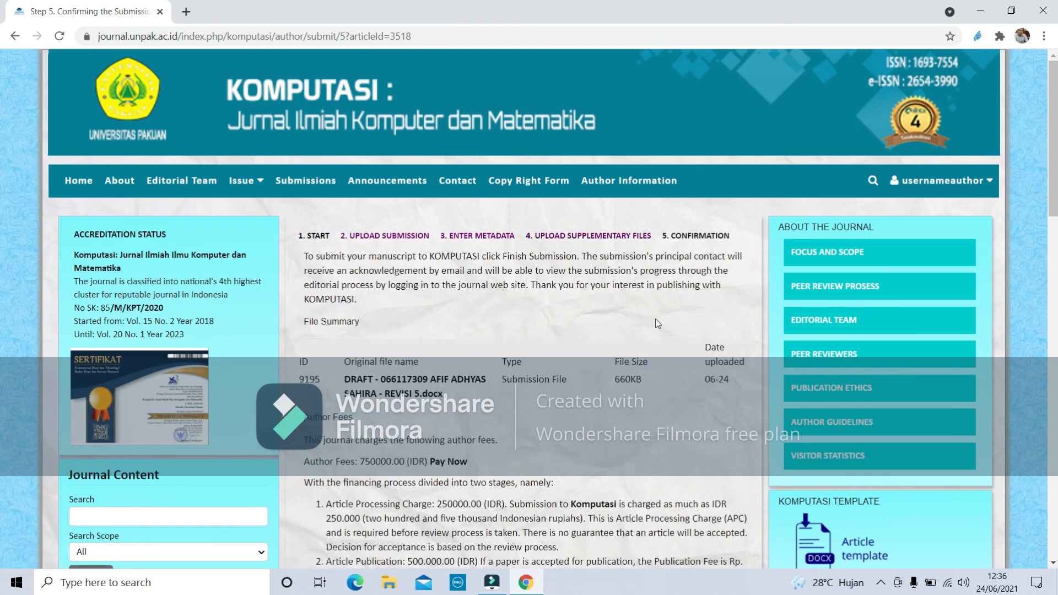
Tick 'Payment has already been sent' and 'Please consider waiving' the submission fee.
scroll(669, 329, "down", 3)
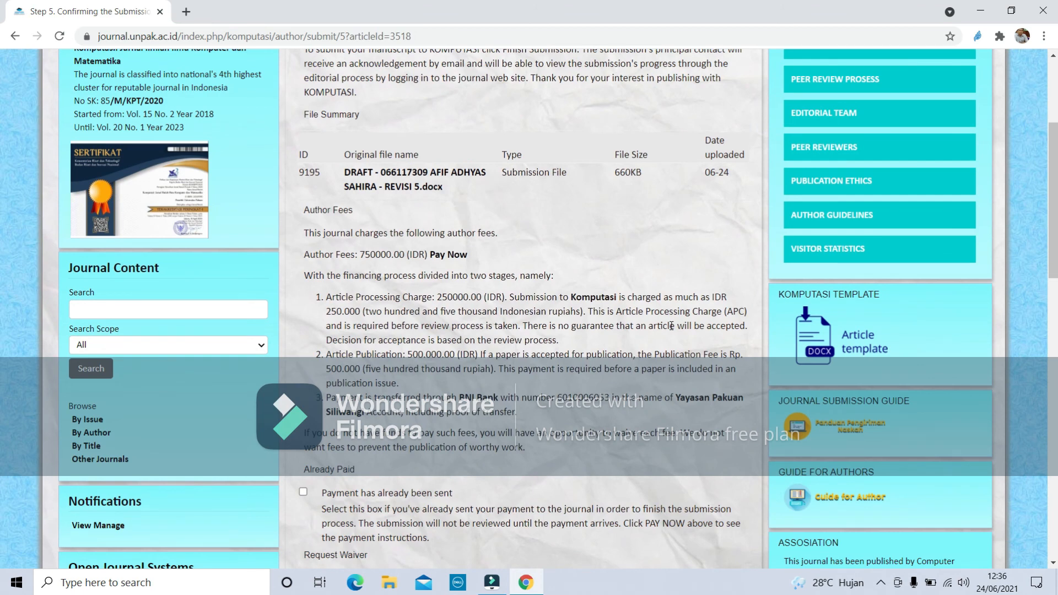
scroll(430, 470, "down", 2)
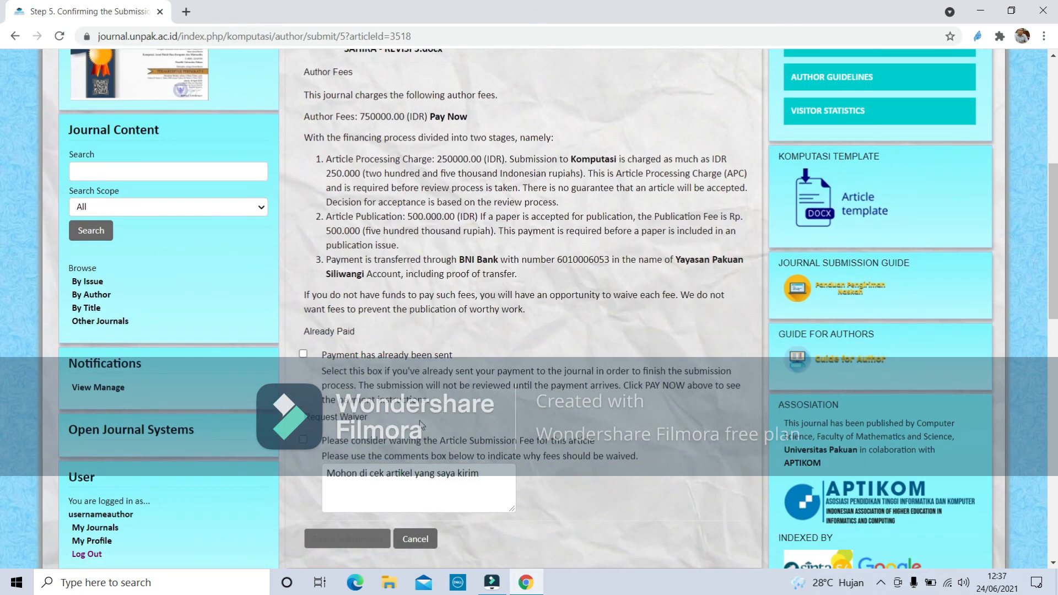
left_click(303, 354)
left_click(303, 439)
Finish the submission.
scroll(363, 364, "down", 3)
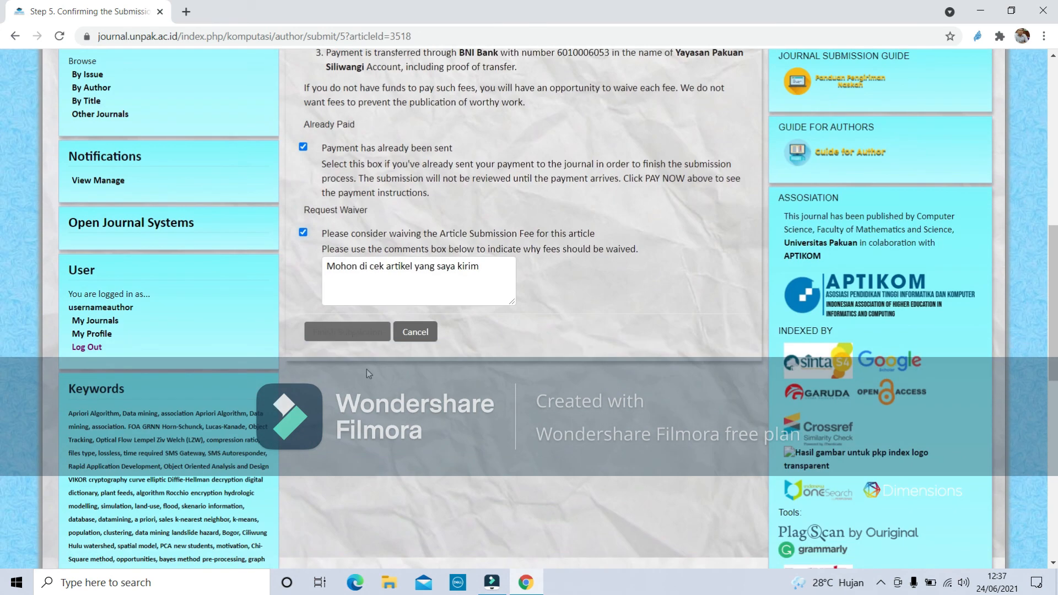
left_click(360, 334)
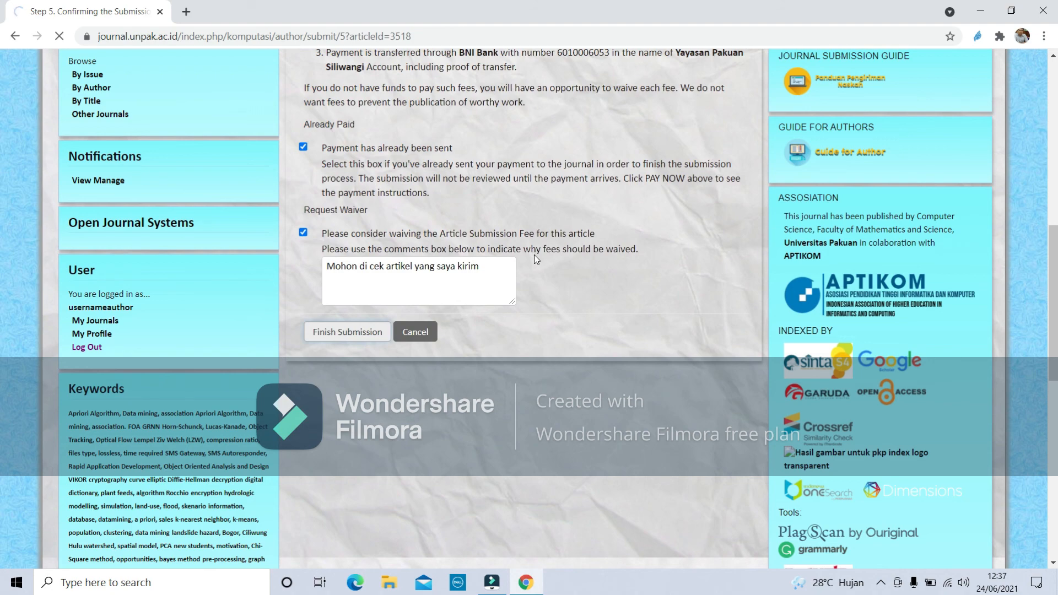
scroll(534, 255, "up", 4)
scroll(542, 259, "up", 3)
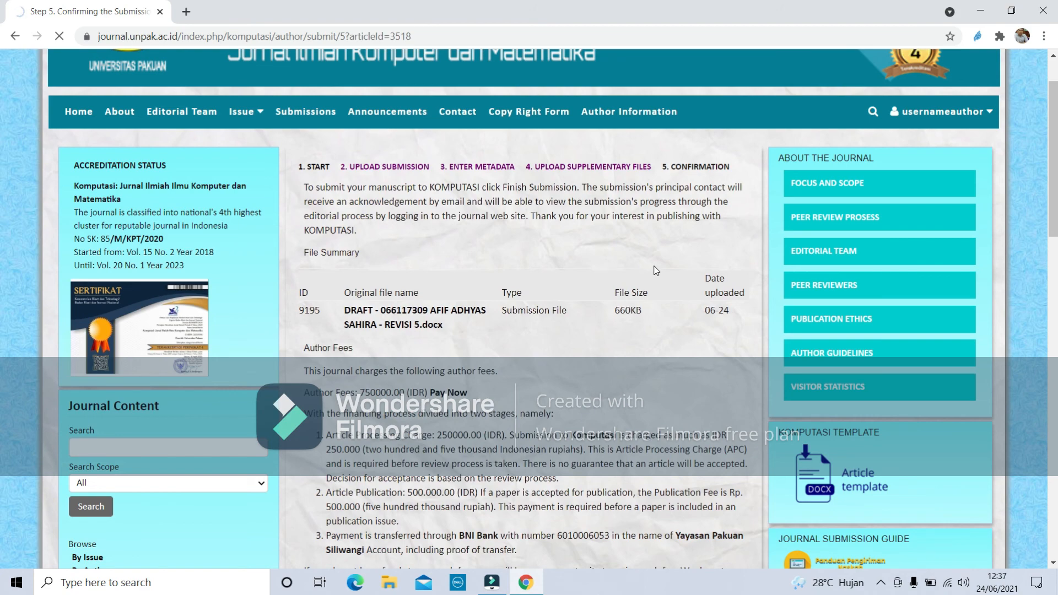
scroll(655, 270, "down", 6)
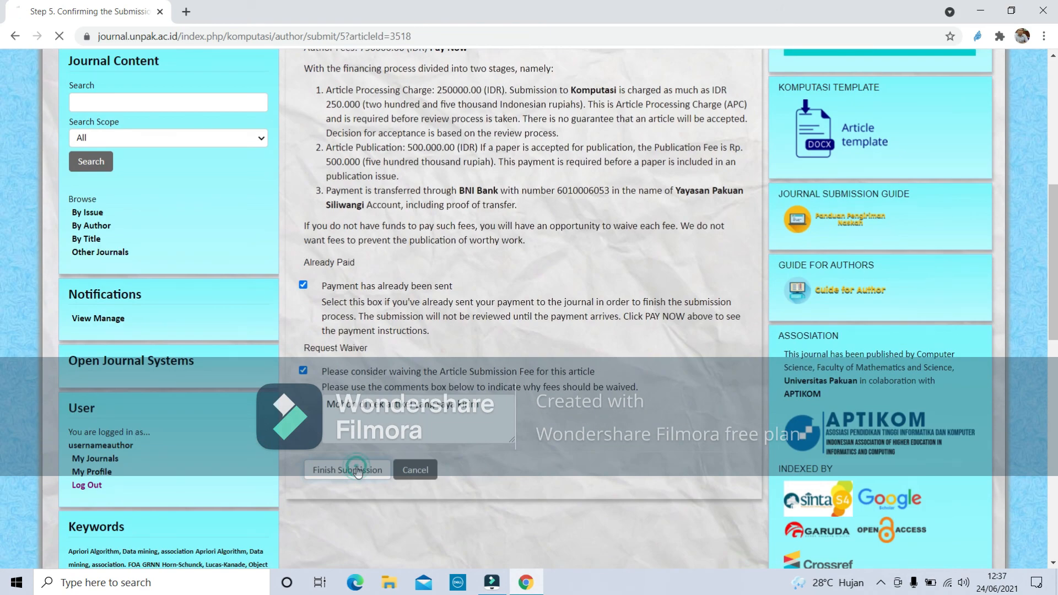
left_click(357, 470)
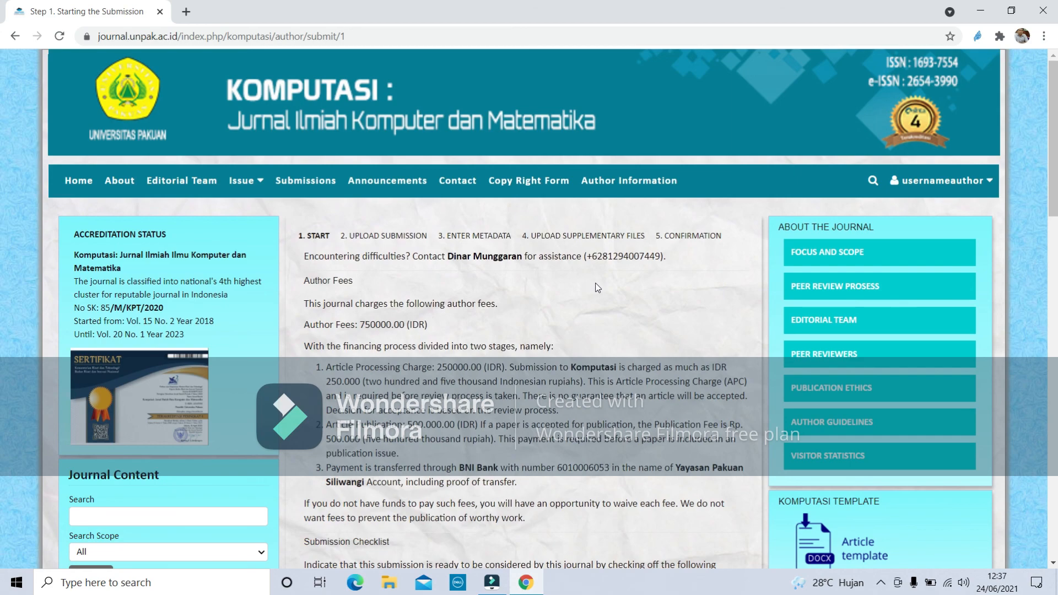
Go to User Home from the usernameauthor account menu.
scroll(613, 297, "down", 2)
scroll(614, 297, "down", 12)
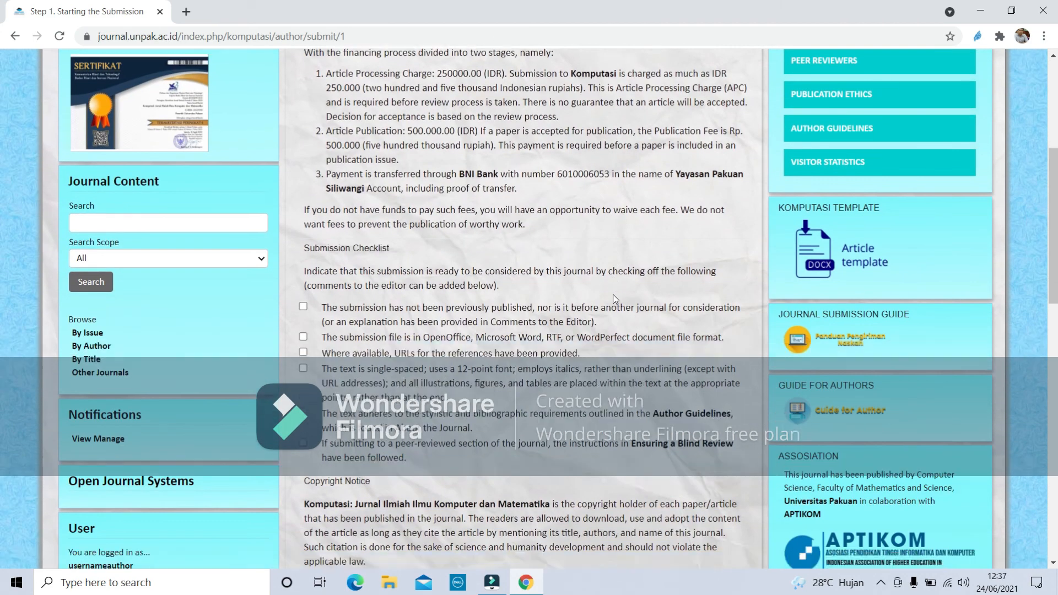
scroll(614, 298, "up", 15)
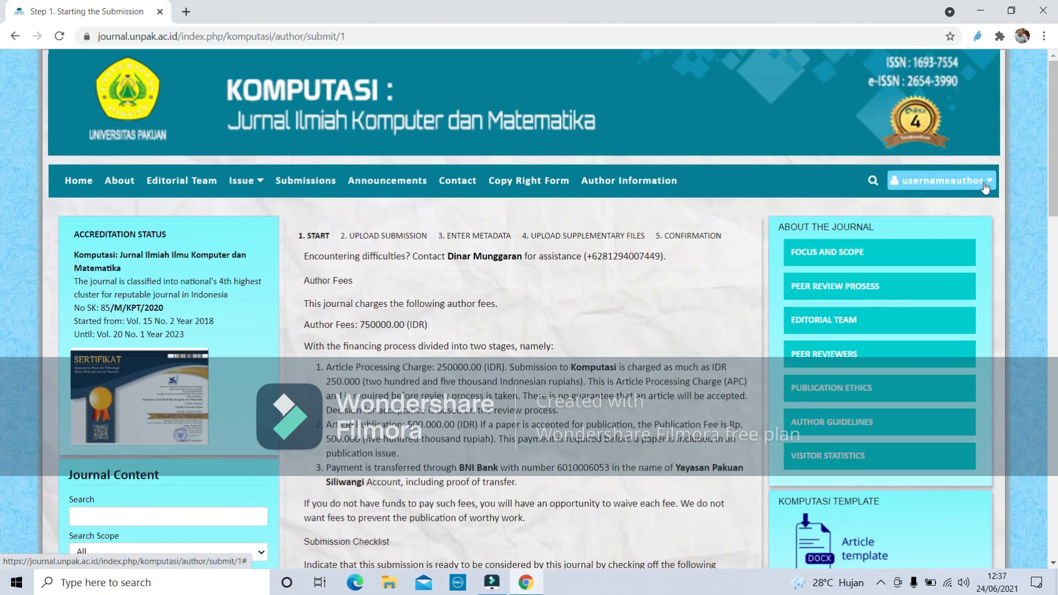
left_click(985, 187)
left_click(961, 206)
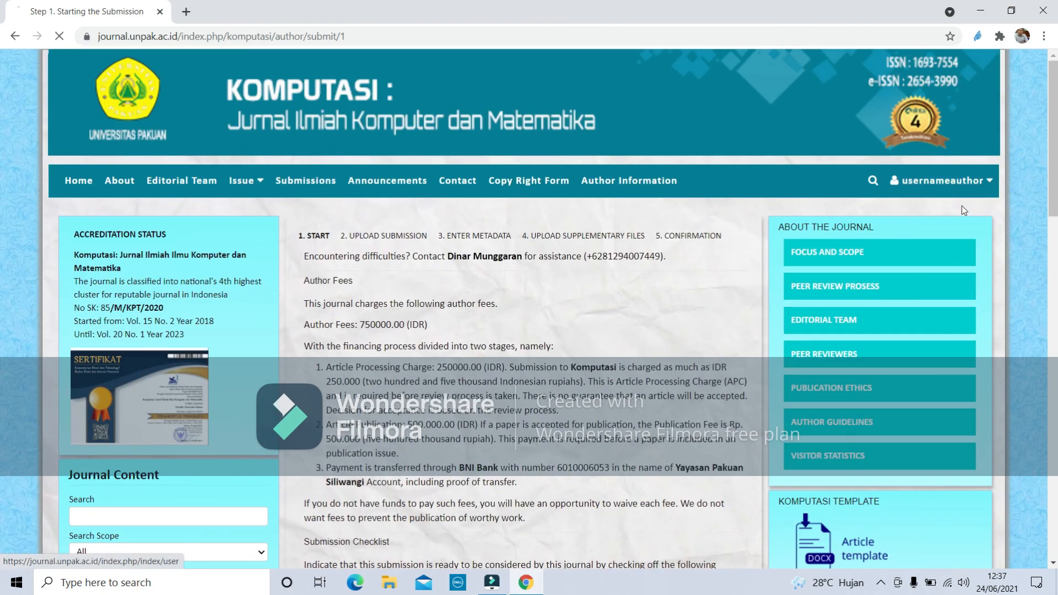